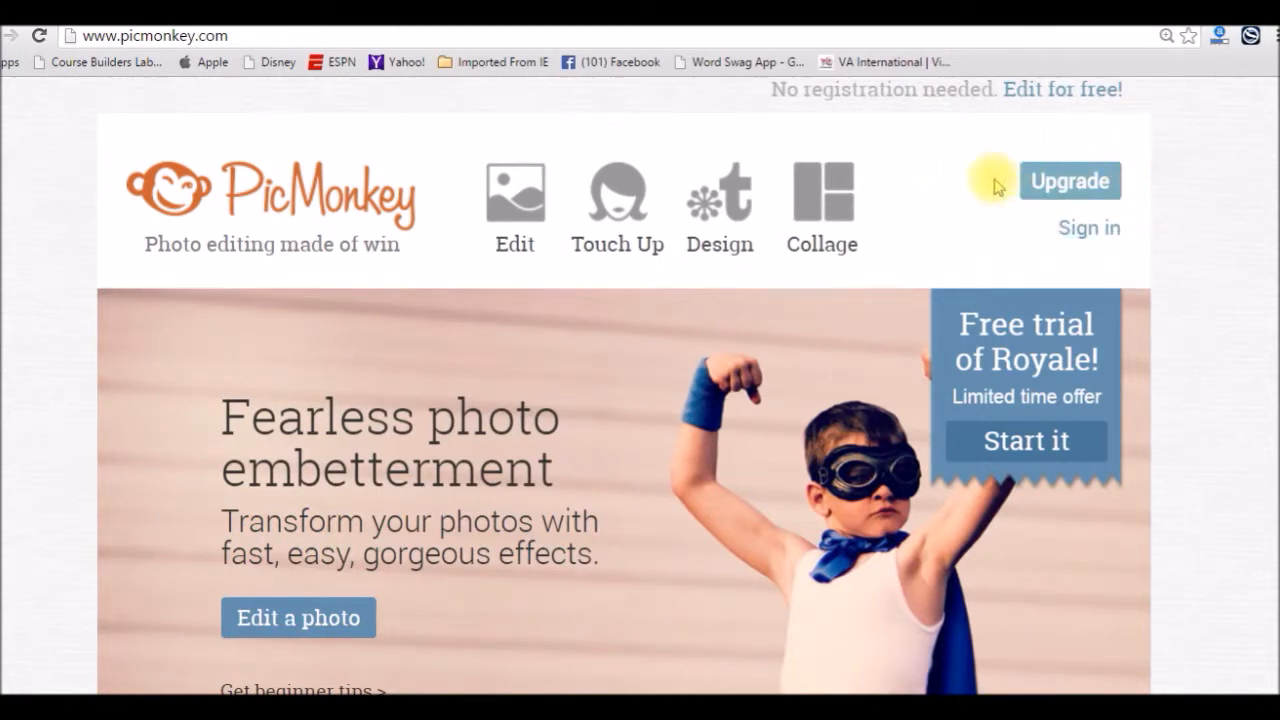
key("super+c")
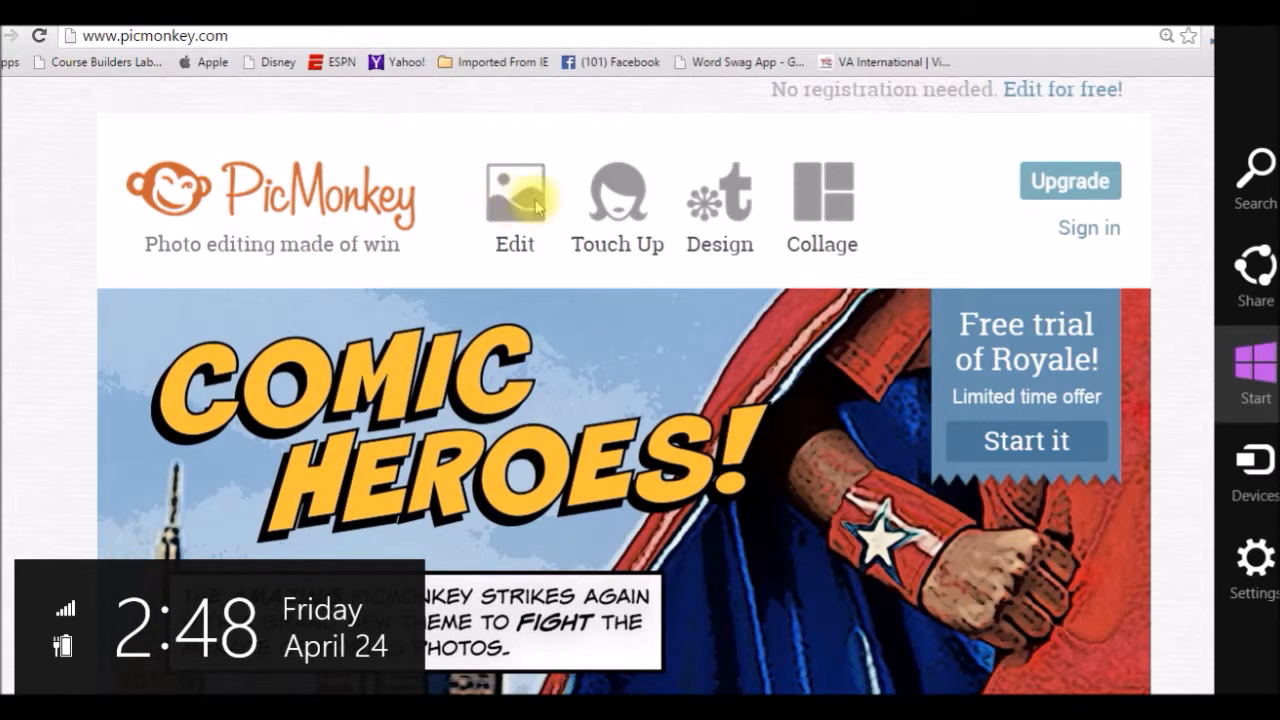
left_click(895, 612)
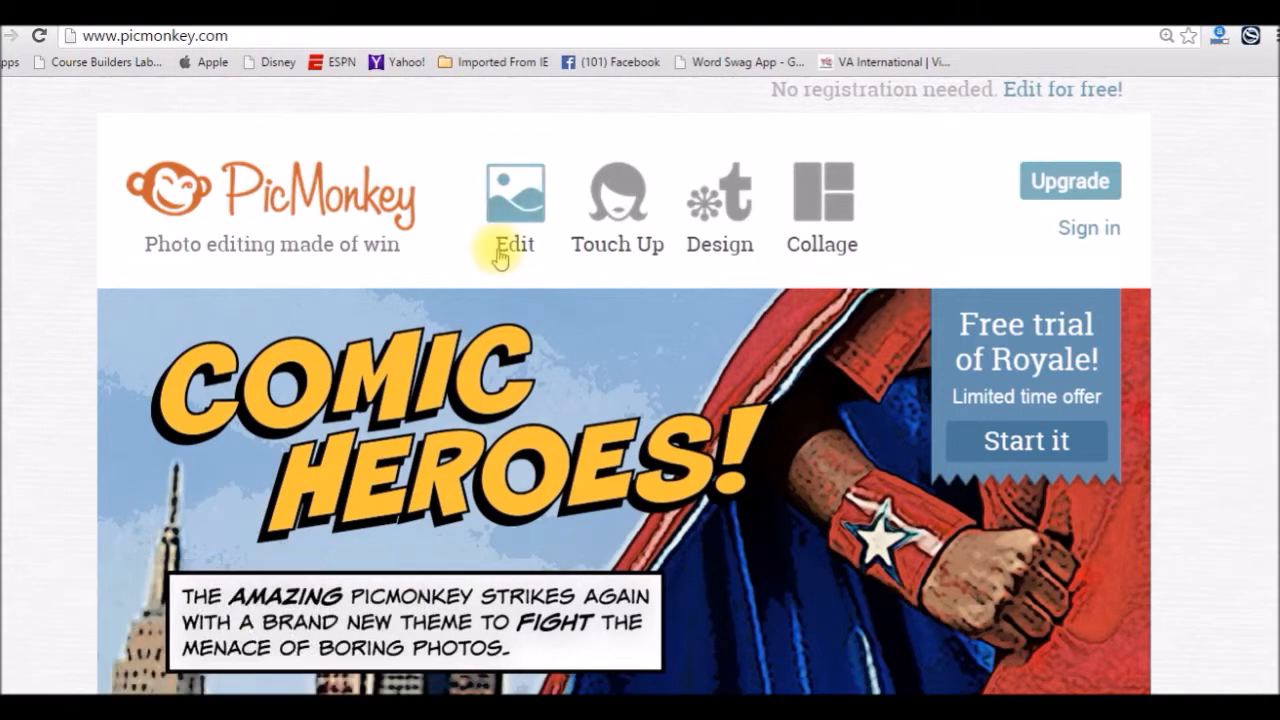
Open the landscape photo "2015-01-01 09.58.49" from the computer's Landscapes folder for editing
left_click(503, 245)
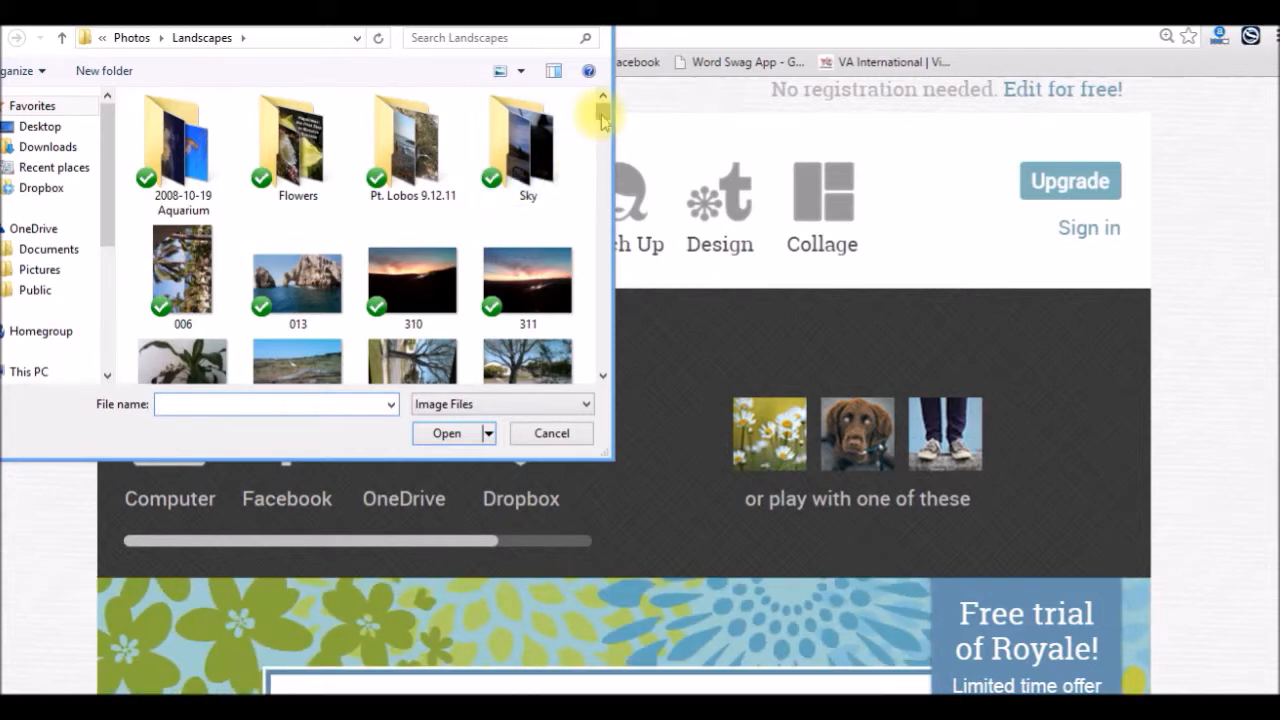
left_click_drag(601, 118, 607, 145)
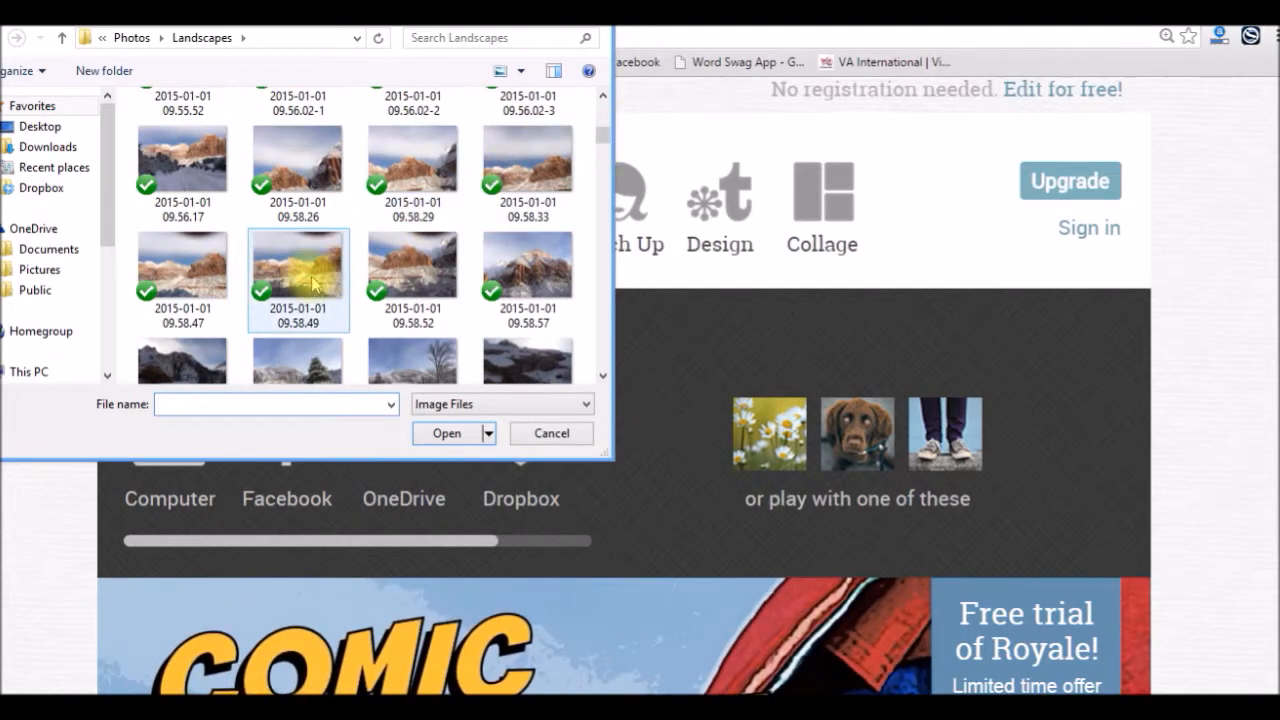
double_click(310, 284)
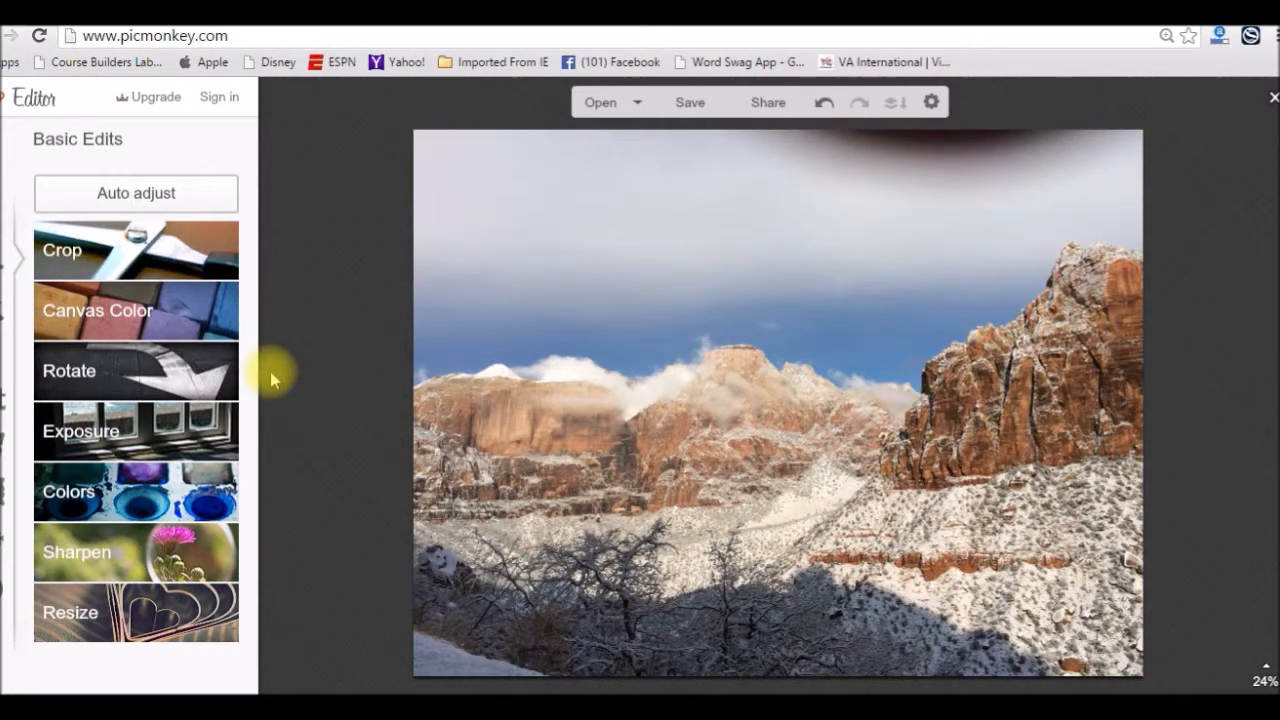
Resize the photo to a height of 800 pixels, keeping its proportions
left_click(140, 620)
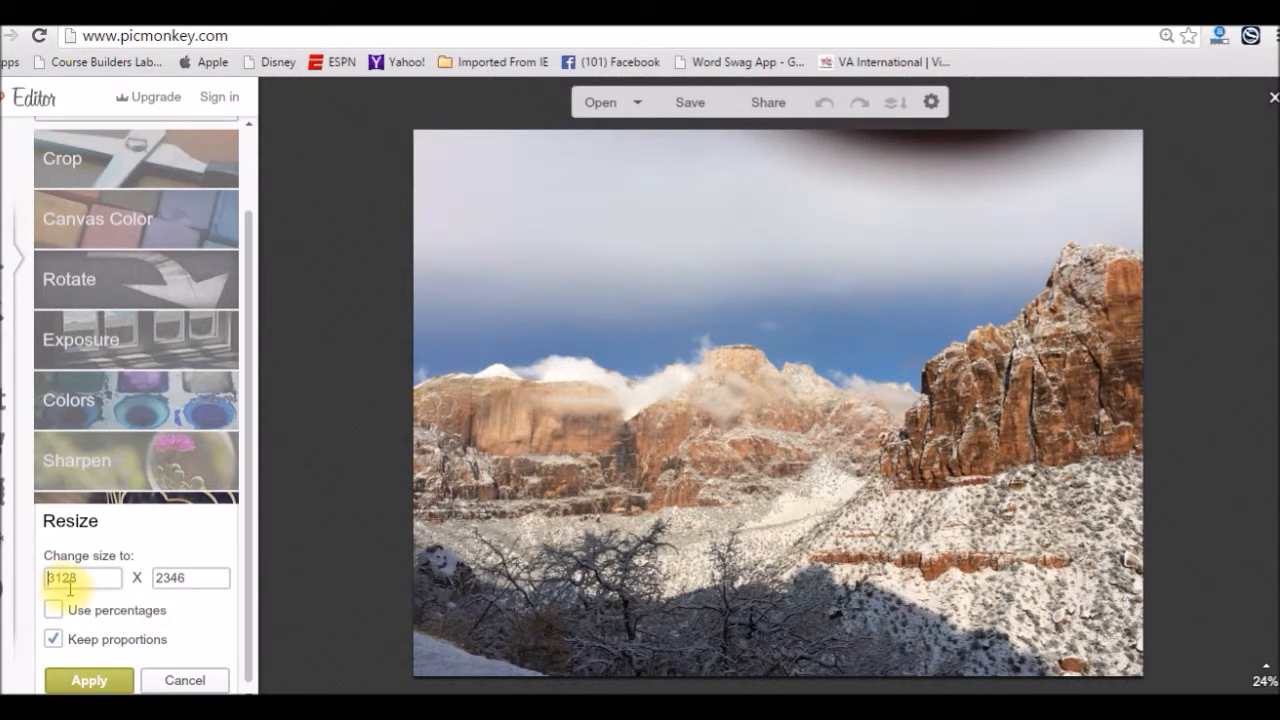
left_click(168, 578)
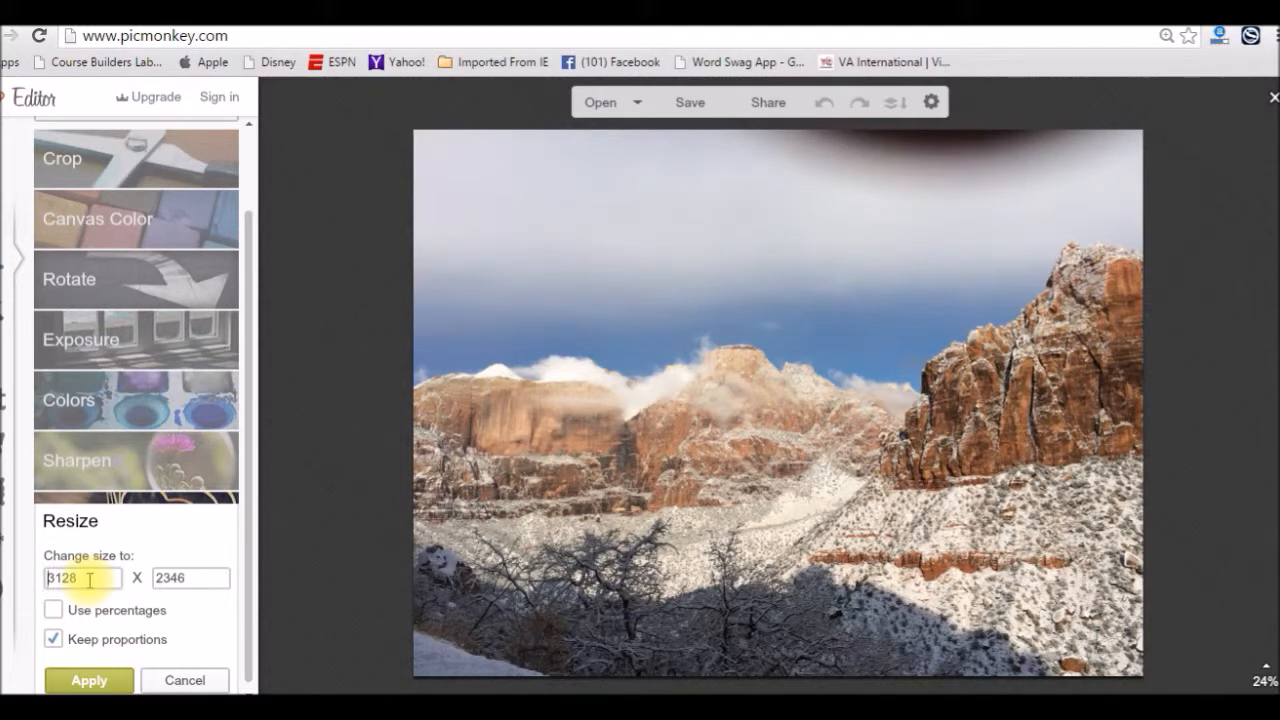
left_click(183, 579)
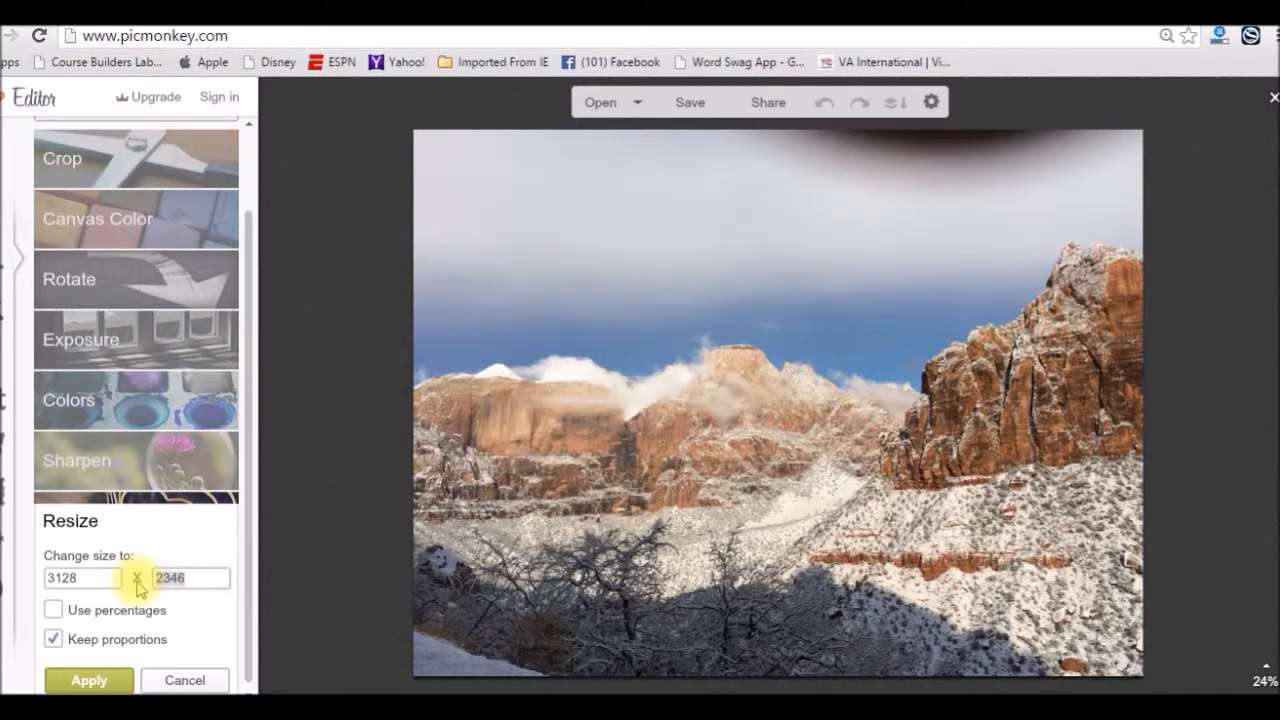
type("500")
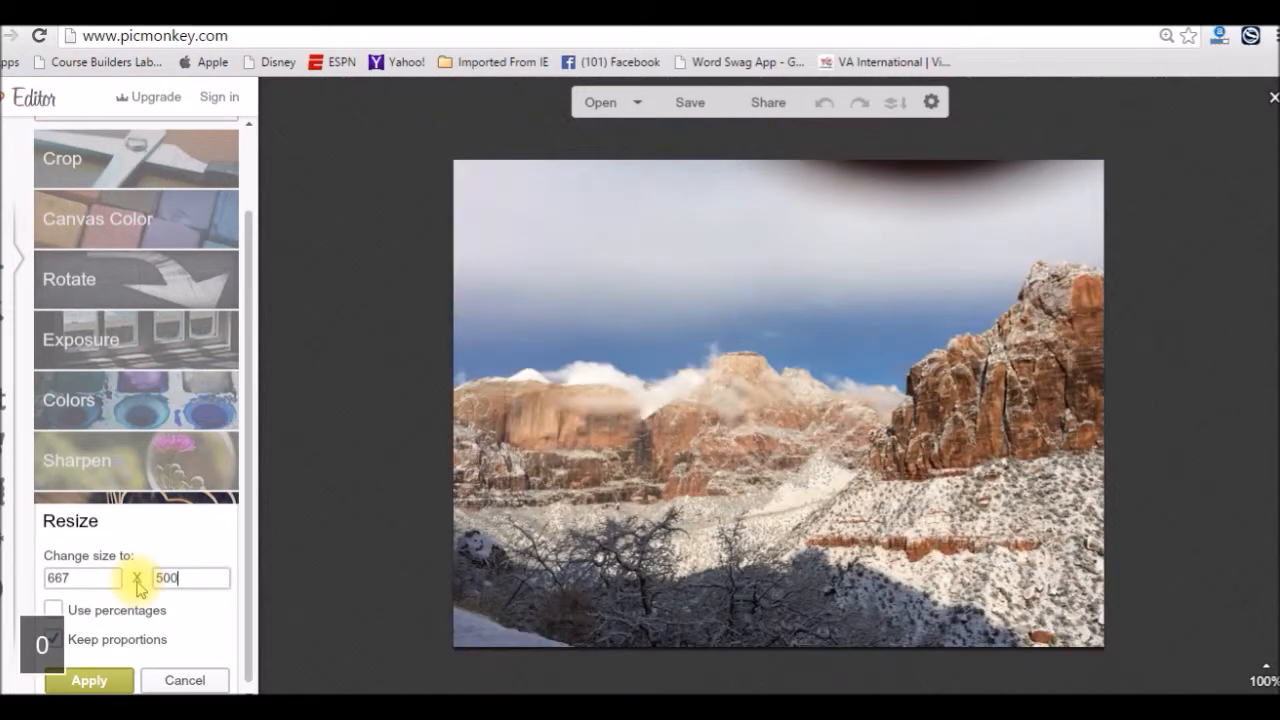
left_click_drag(158, 578, 200, 578)
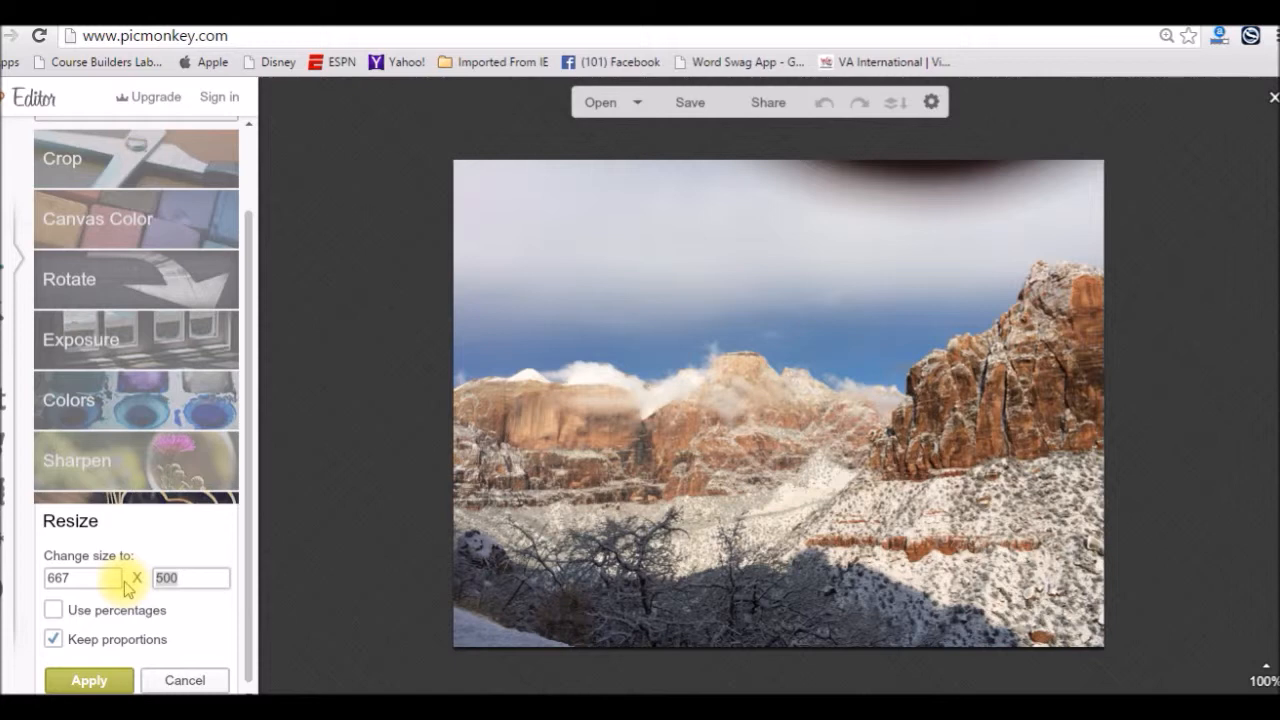
type("800")
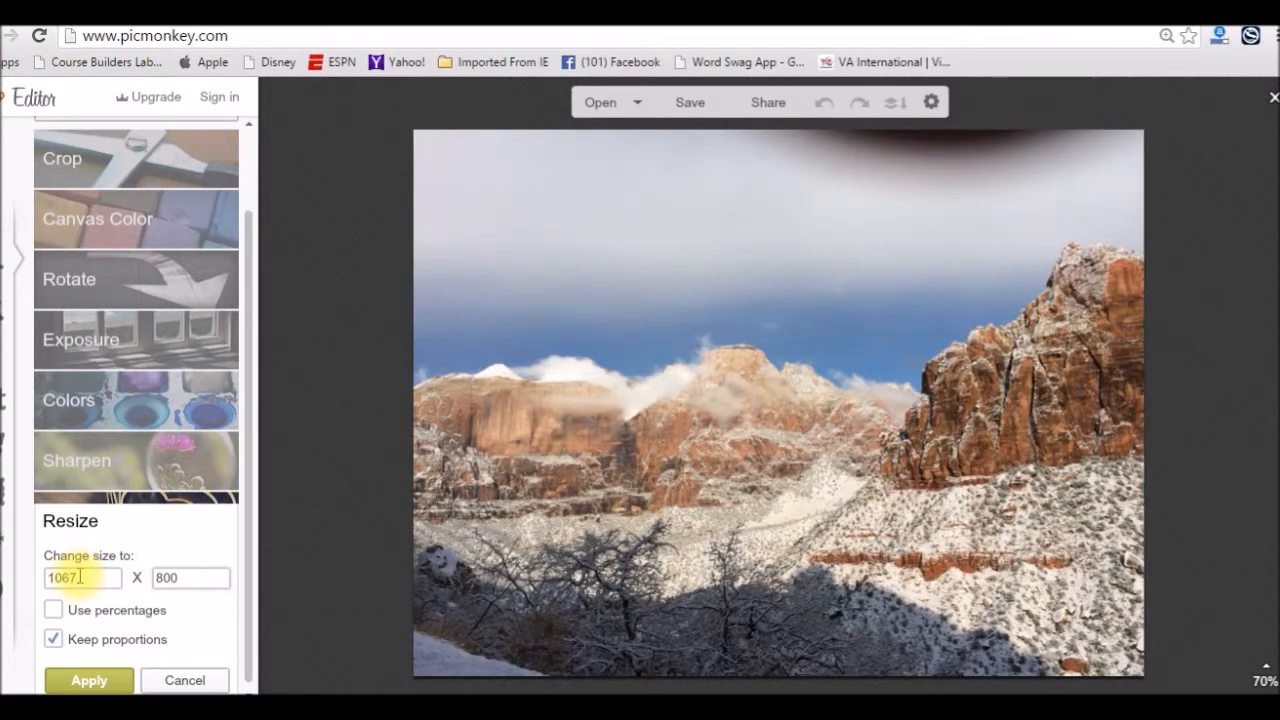
left_click(88, 680)
Crop the photo to about 527 x 736 pixels around the rocky cliff, excluding the dark smudge in the sky
left_click(153, 257)
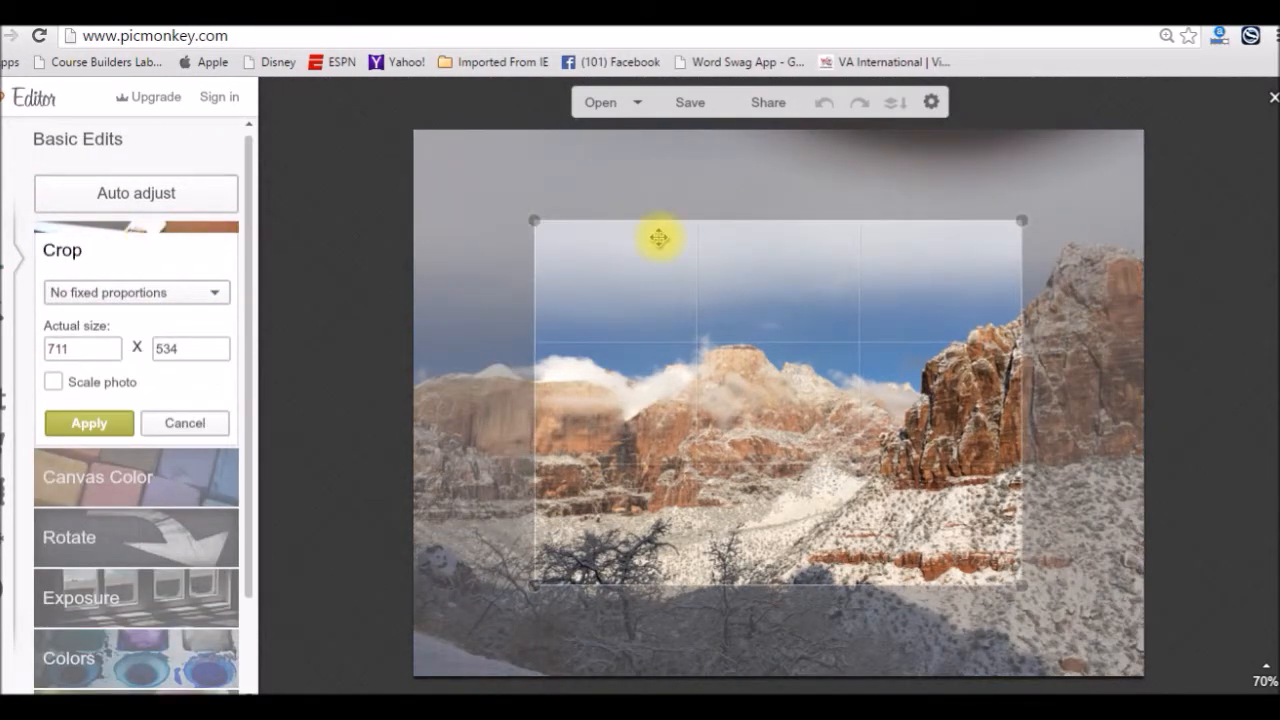
left_click_drag(745, 312, 858, 230)
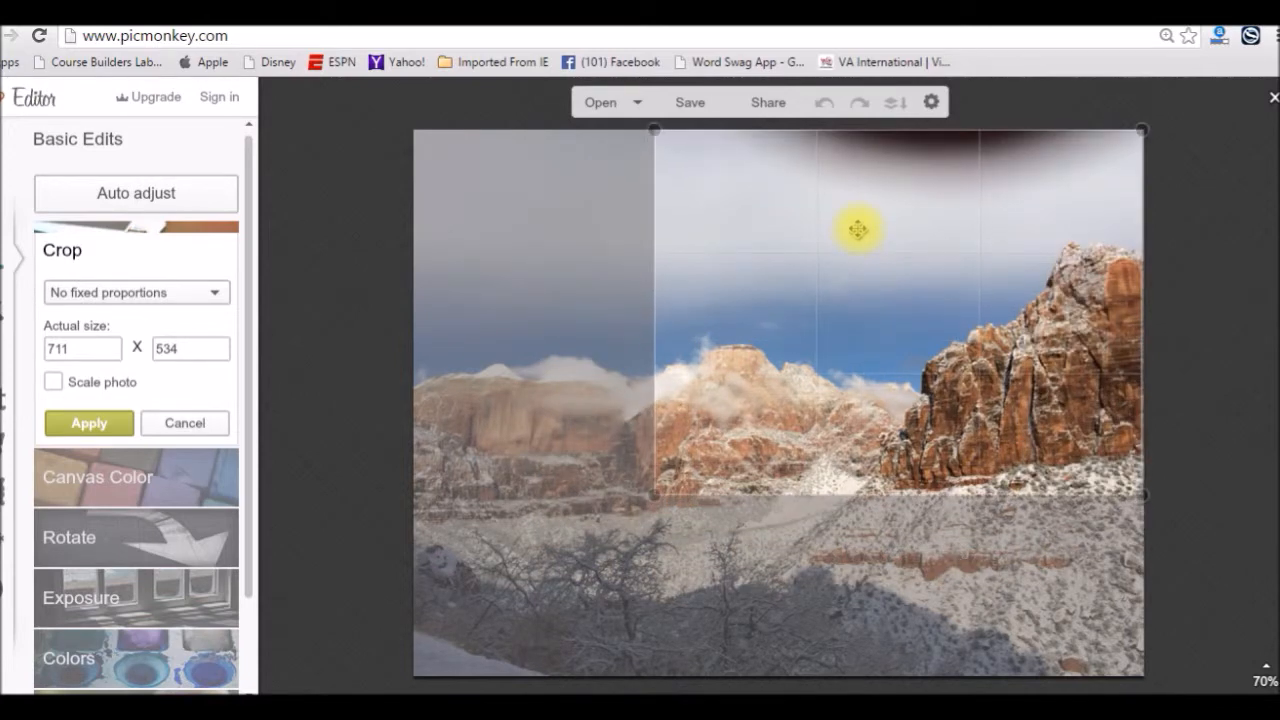
left_click_drag(879, 494, 906, 678)
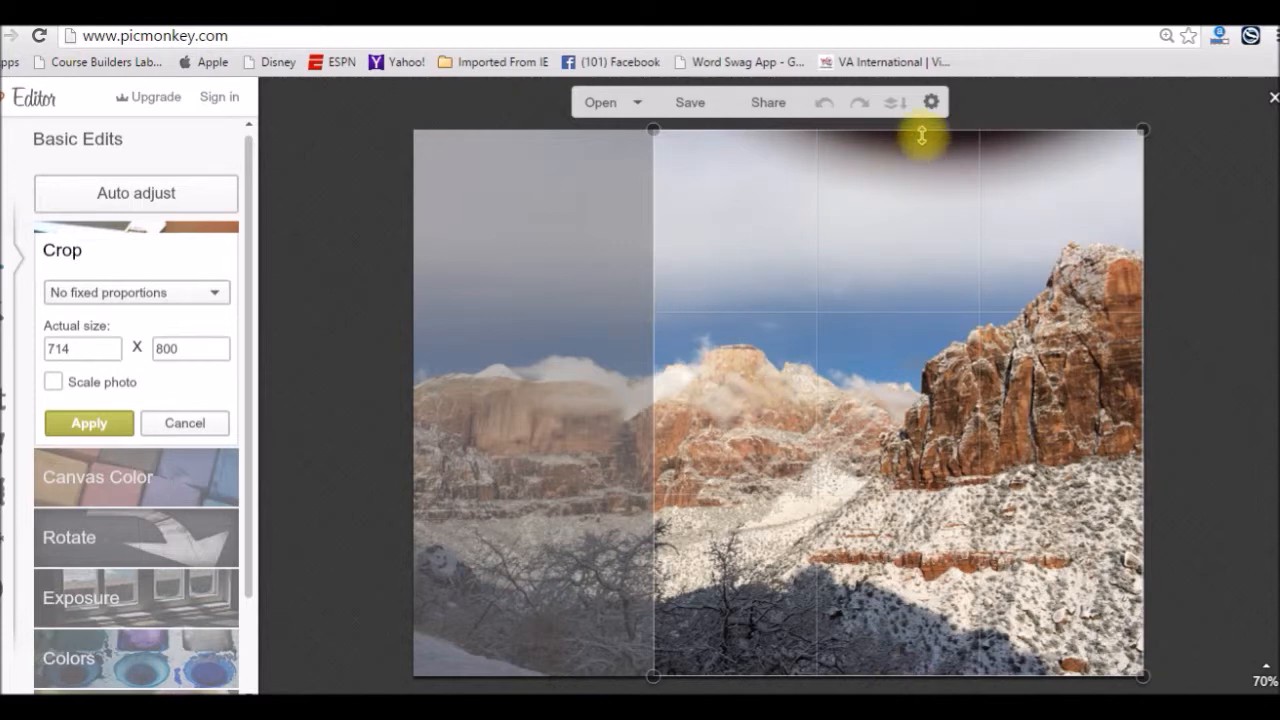
left_click_drag(922, 134, 925, 180)
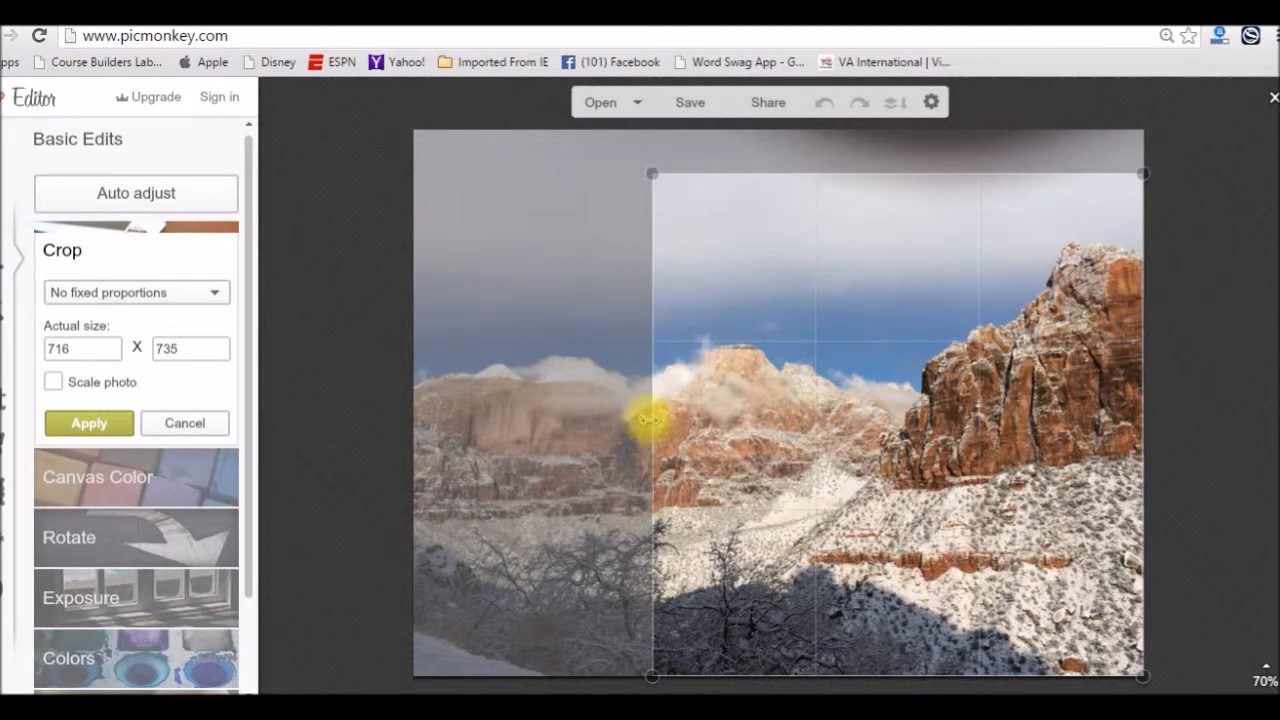
left_click_drag(651, 414, 781, 437)
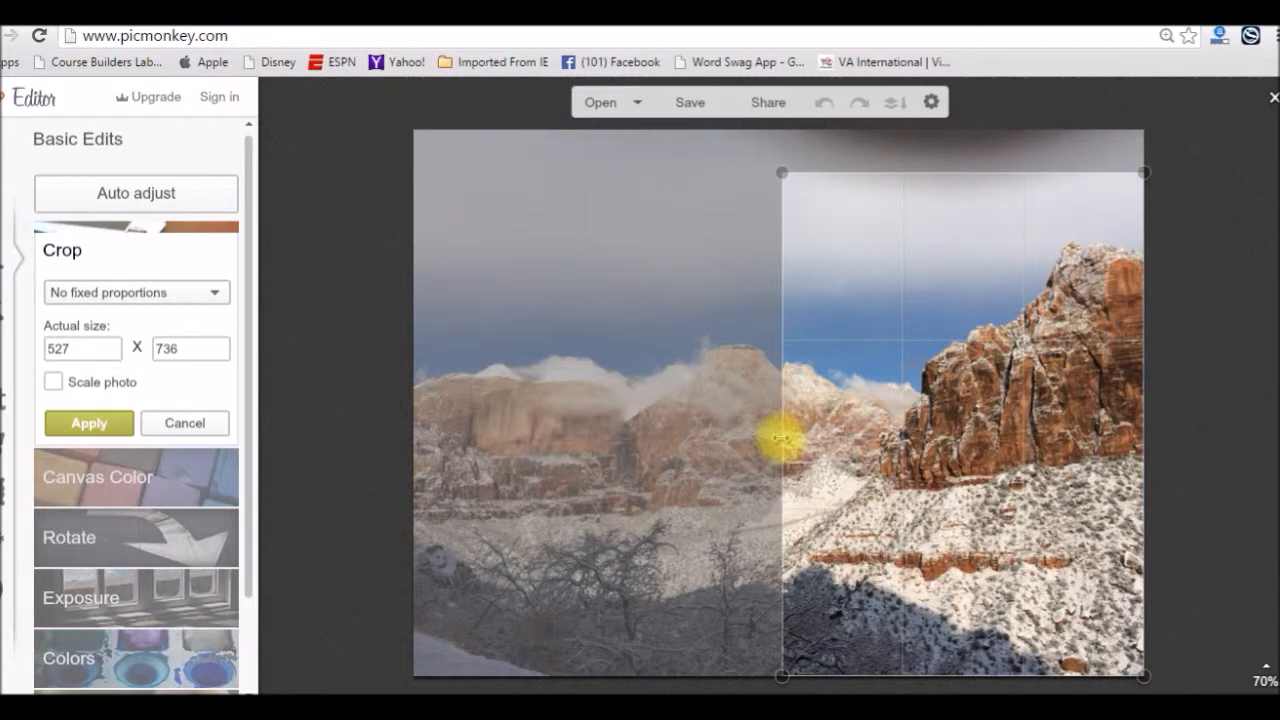
left_click(88, 423)
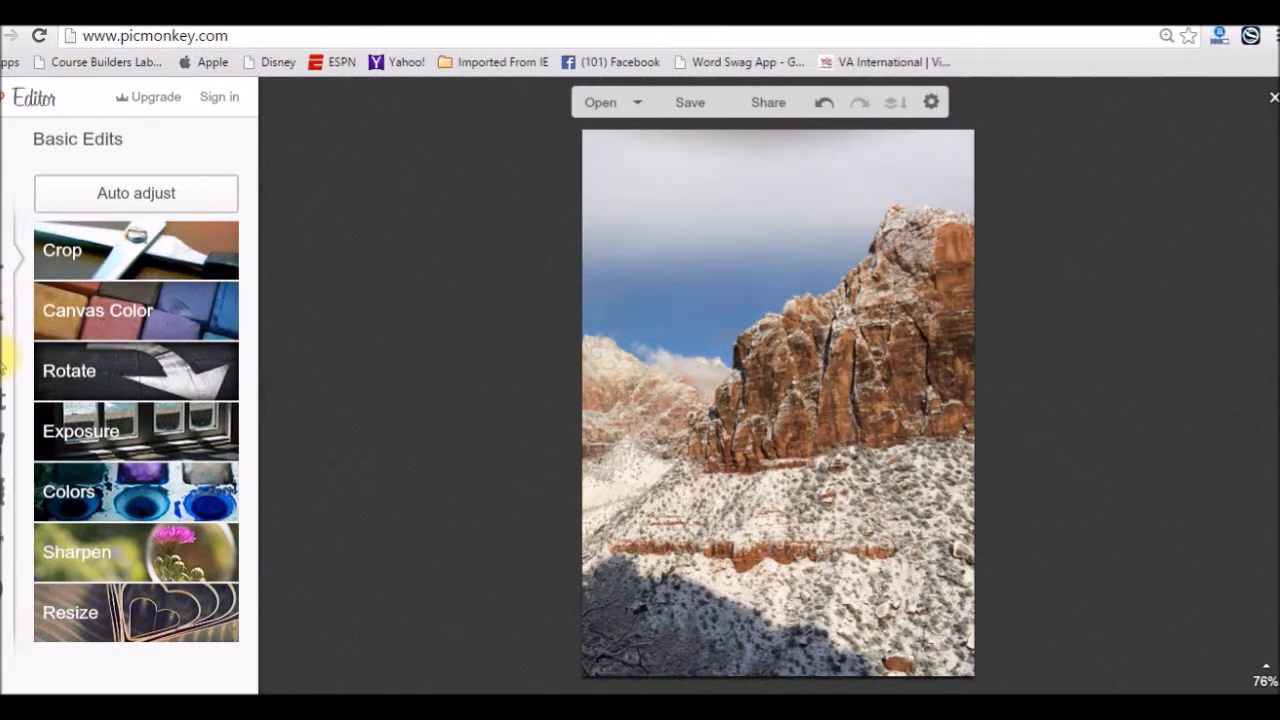
Add a geometric rectangle overlay and move it to the photo's left side, just beside the cliff's base
left_click(3, 362)
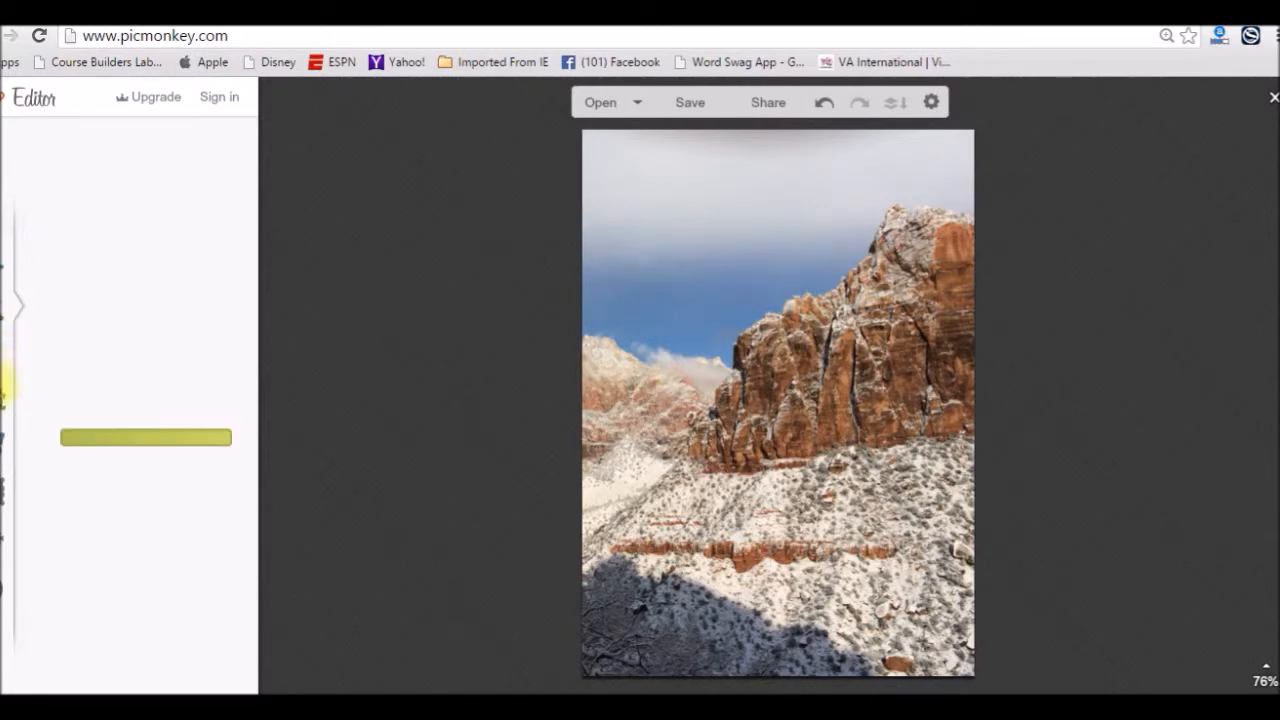
left_click(4, 448)
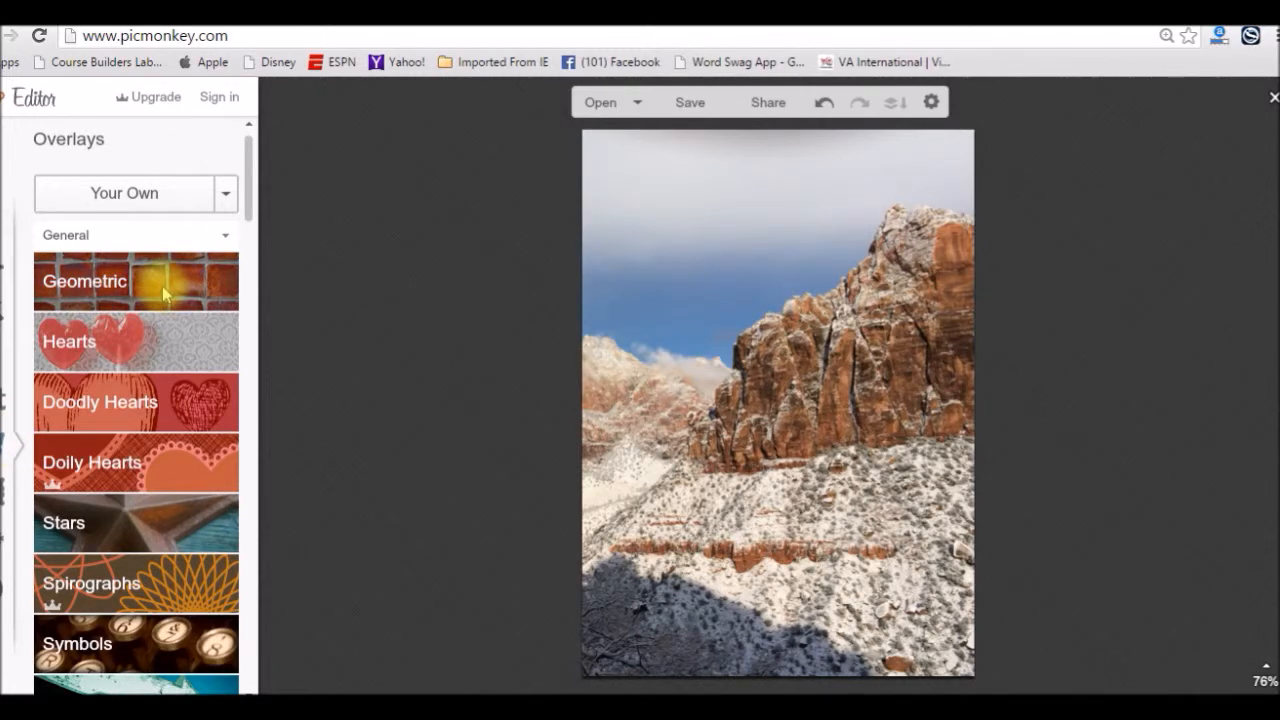
left_click(165, 292)
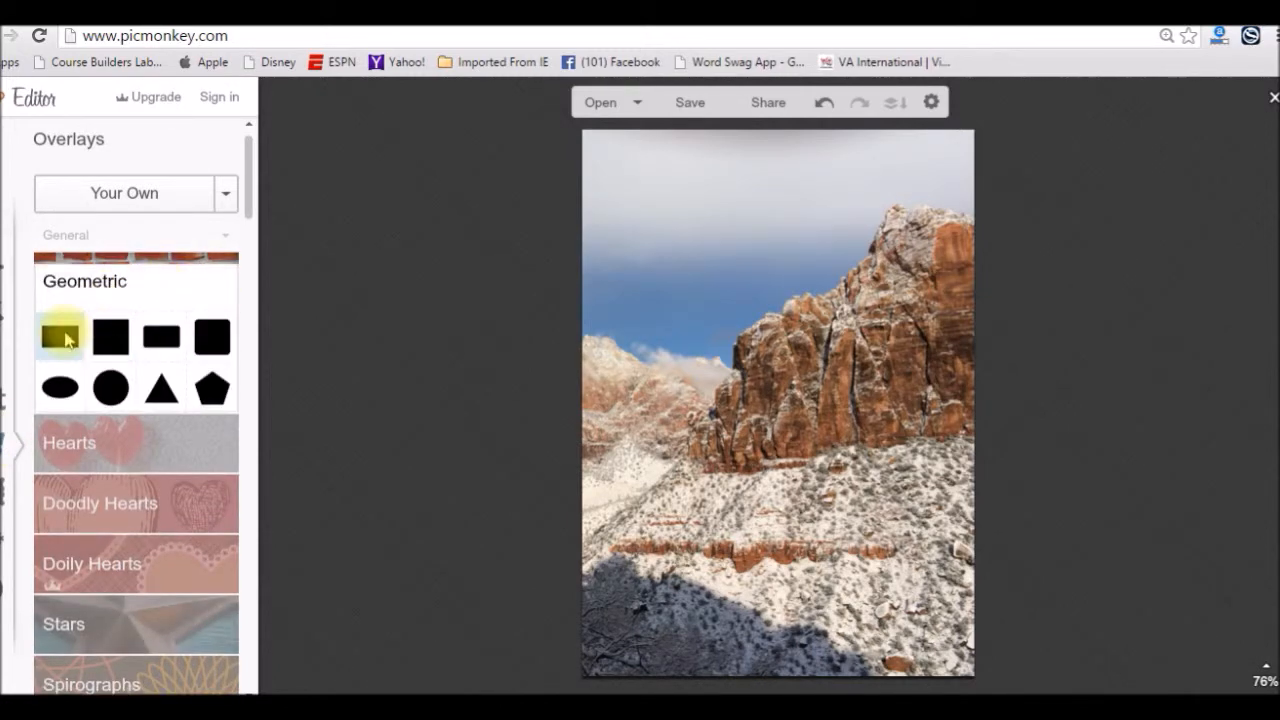
left_click(60, 338)
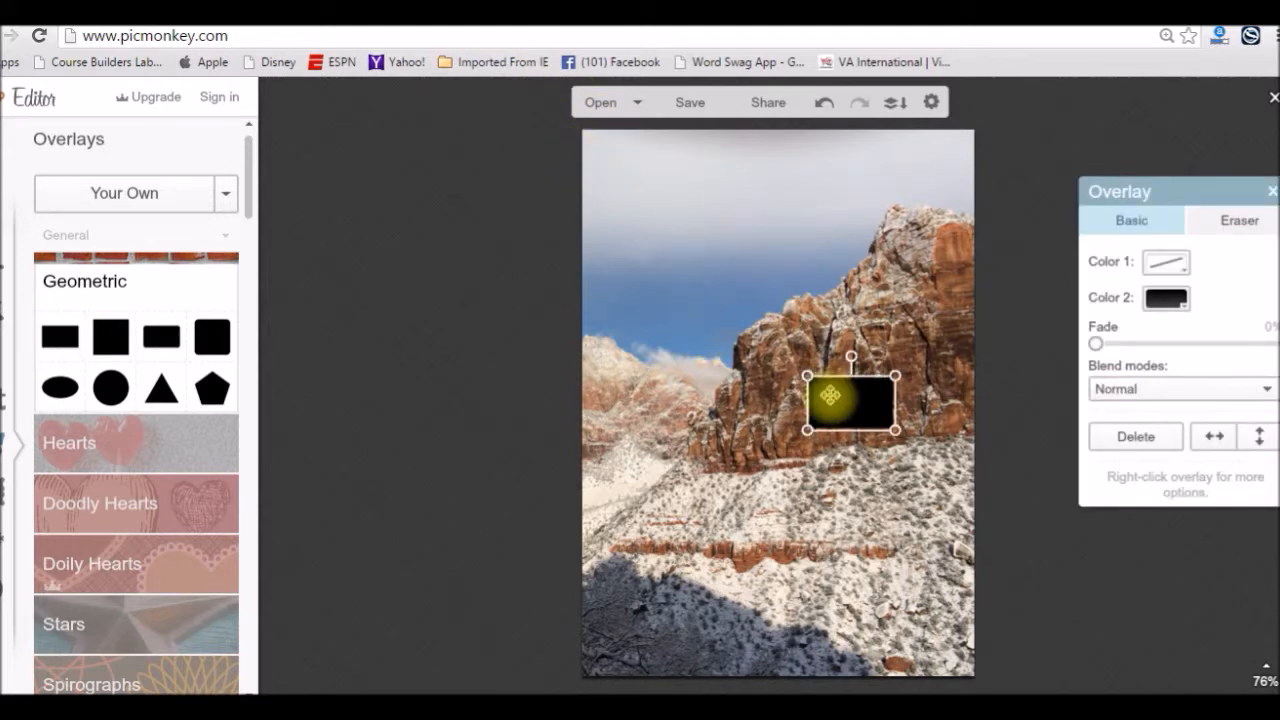
left_click_drag(830, 399, 641, 447)
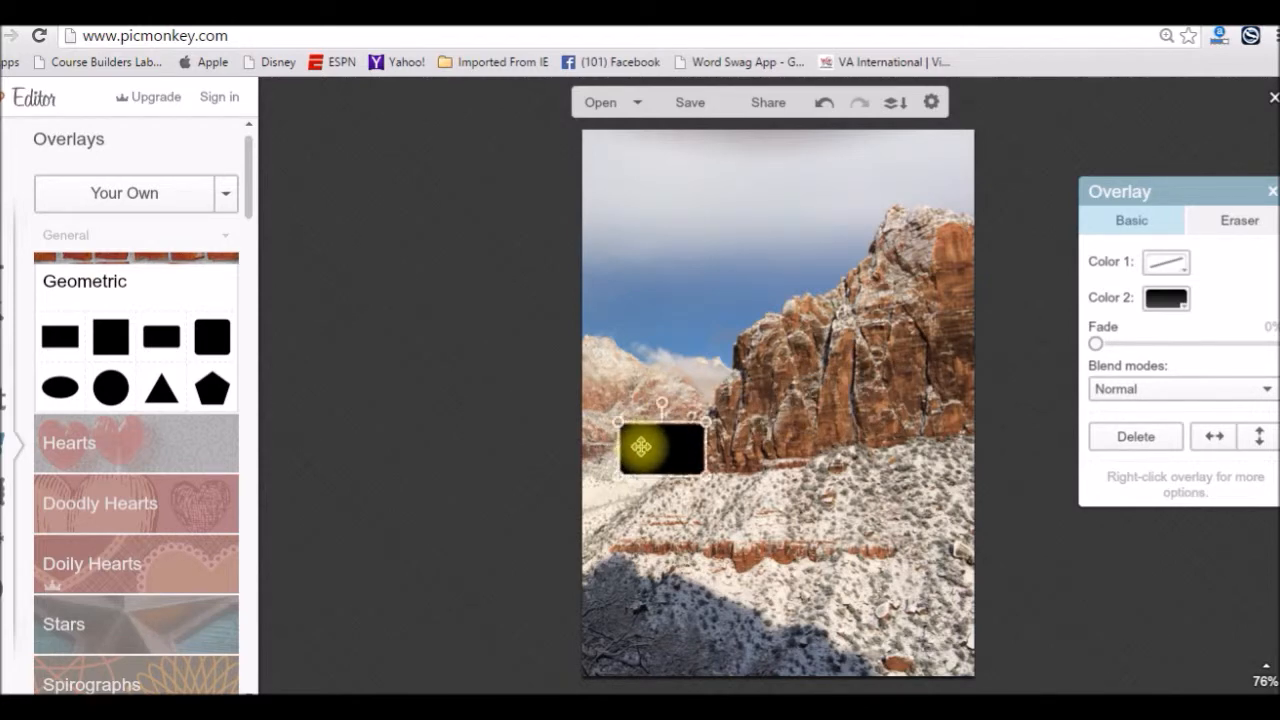
Recolor the rectangle overlay light grey, enlarge it across the photo's middle and fade it to about 49%
left_click(1166, 300)
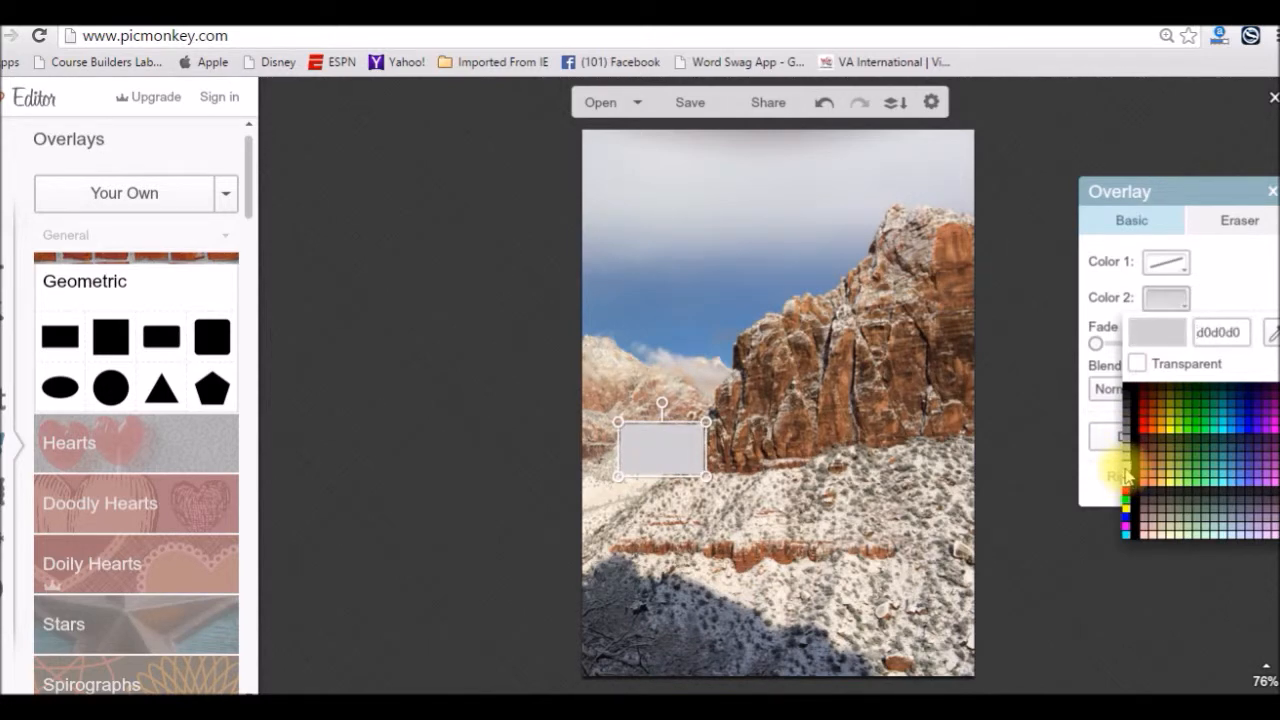
left_click(1127, 478)
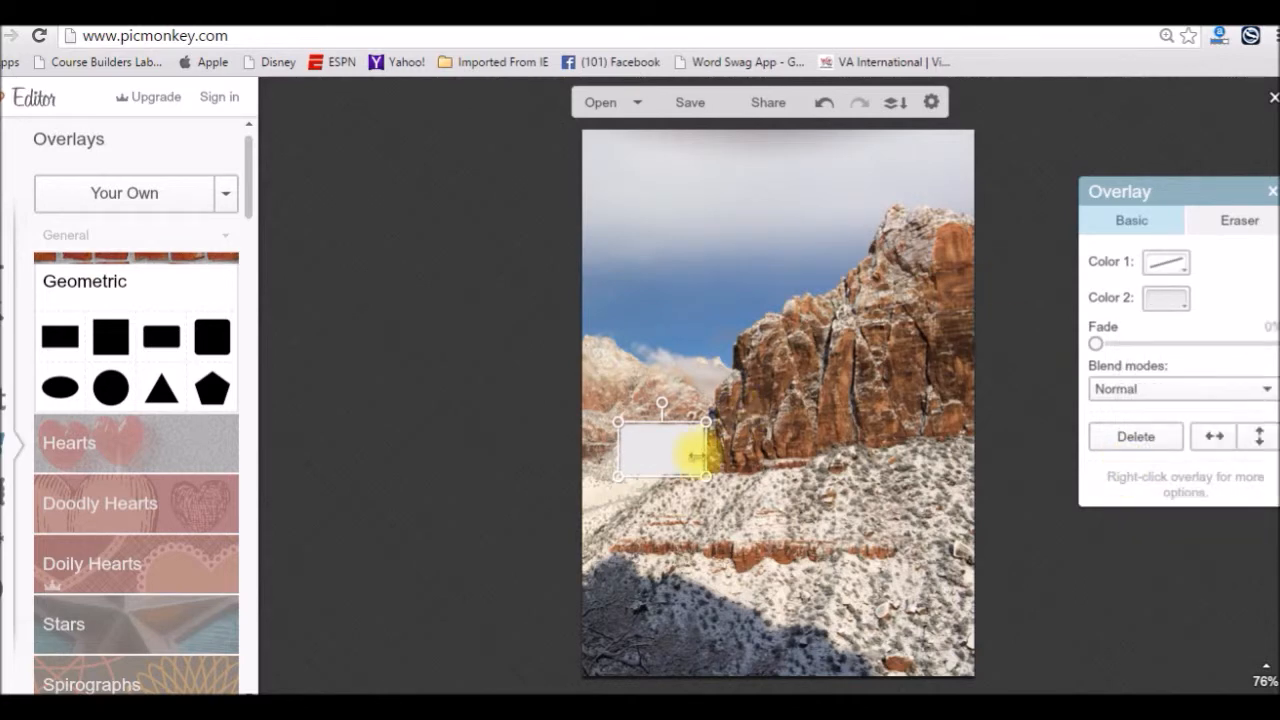
left_click_drag(706, 478, 892, 542)
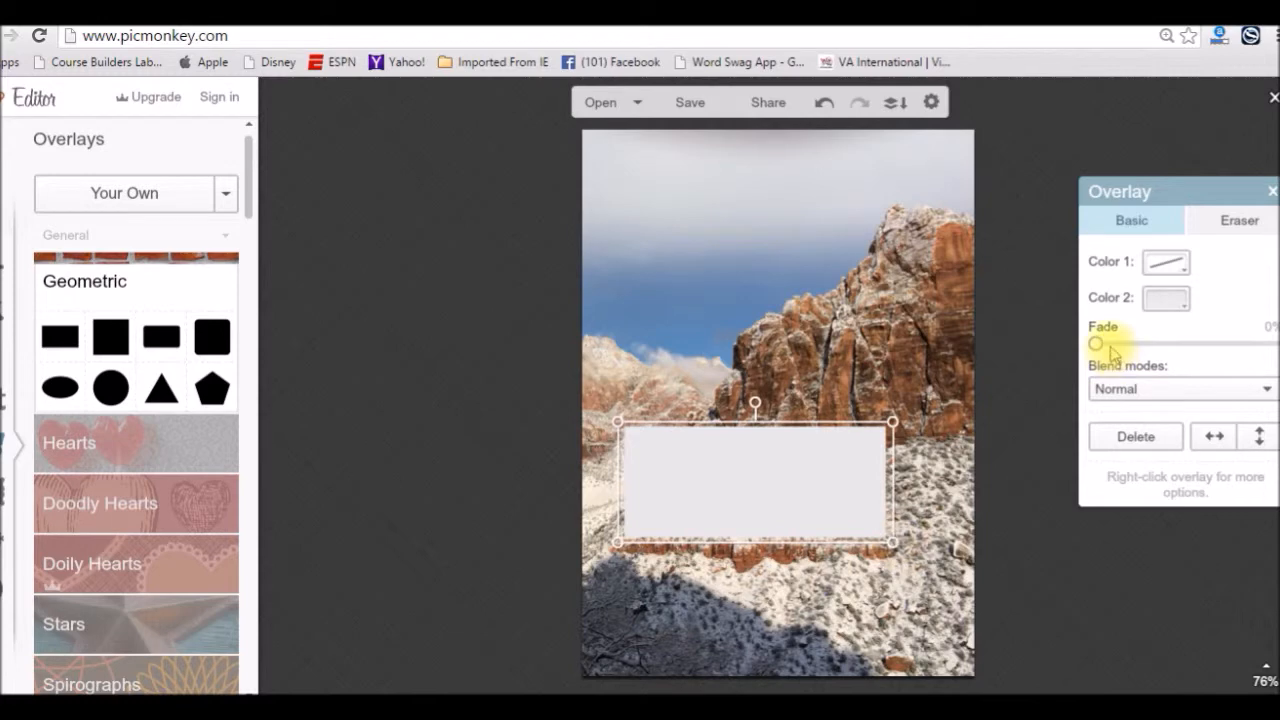
left_click_drag(1100, 344, 1185, 348)
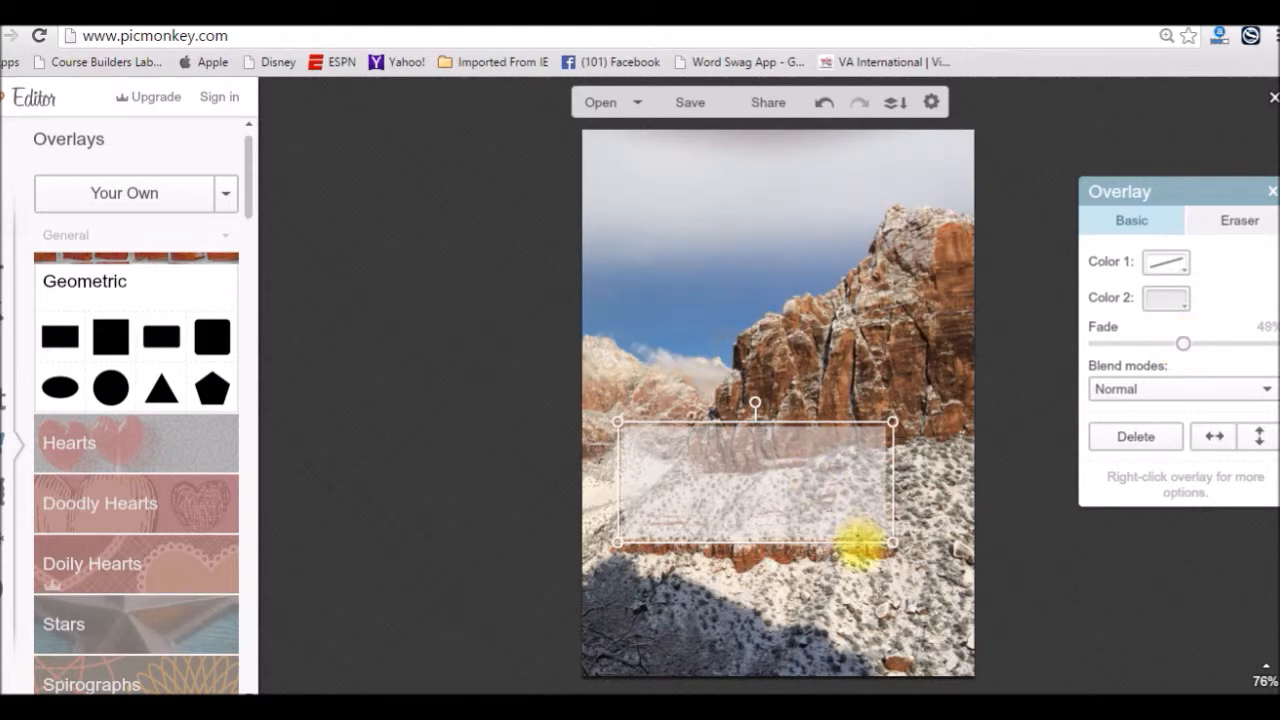
Stretch the faded rectangle past the photo's side and bottom edges and up into the sky above the cliff
left_click_drag(892, 545, 966, 673)
left_click_drag(617, 421, 576, 218)
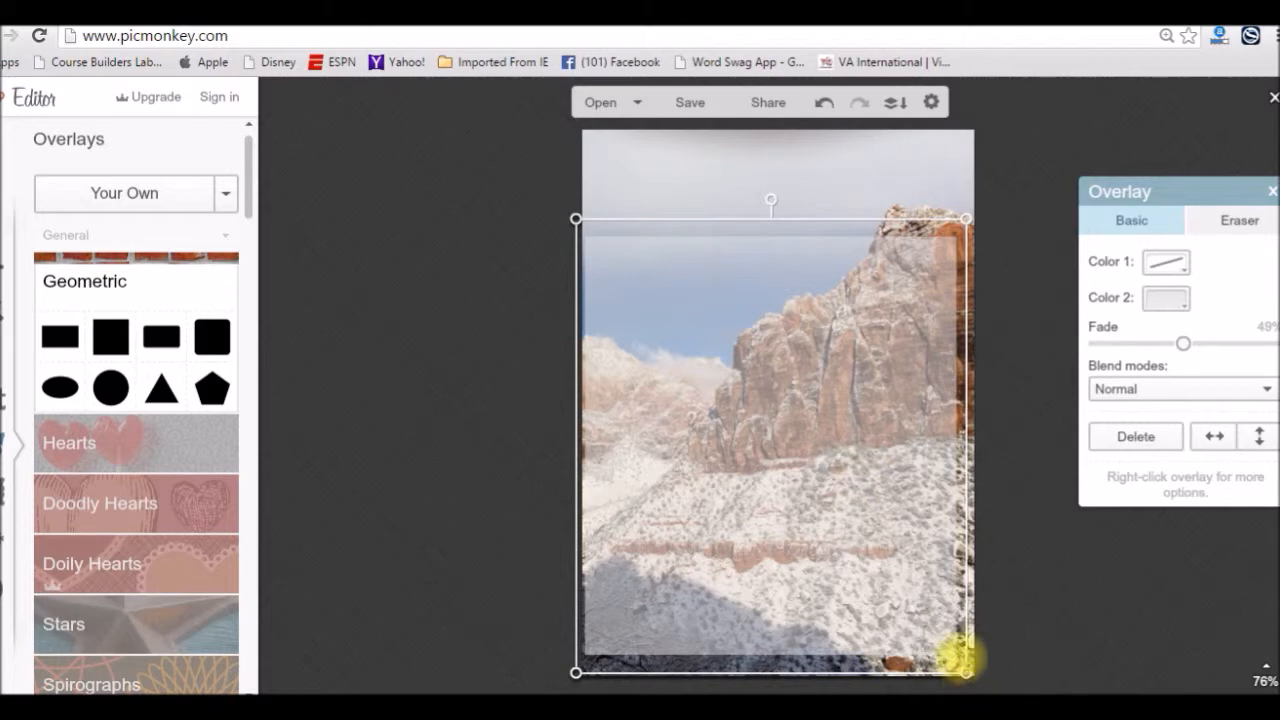
left_click_drag(966, 671, 986, 686)
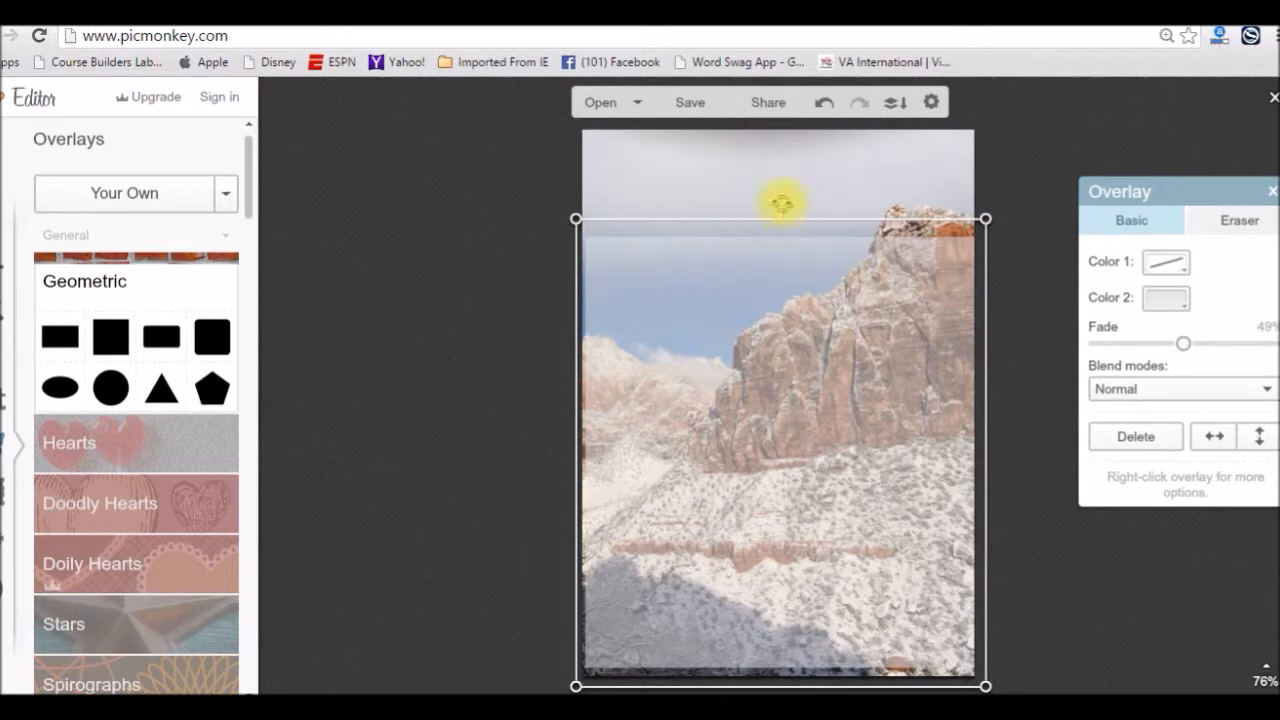
left_click_drag(781, 212, 786, 179)
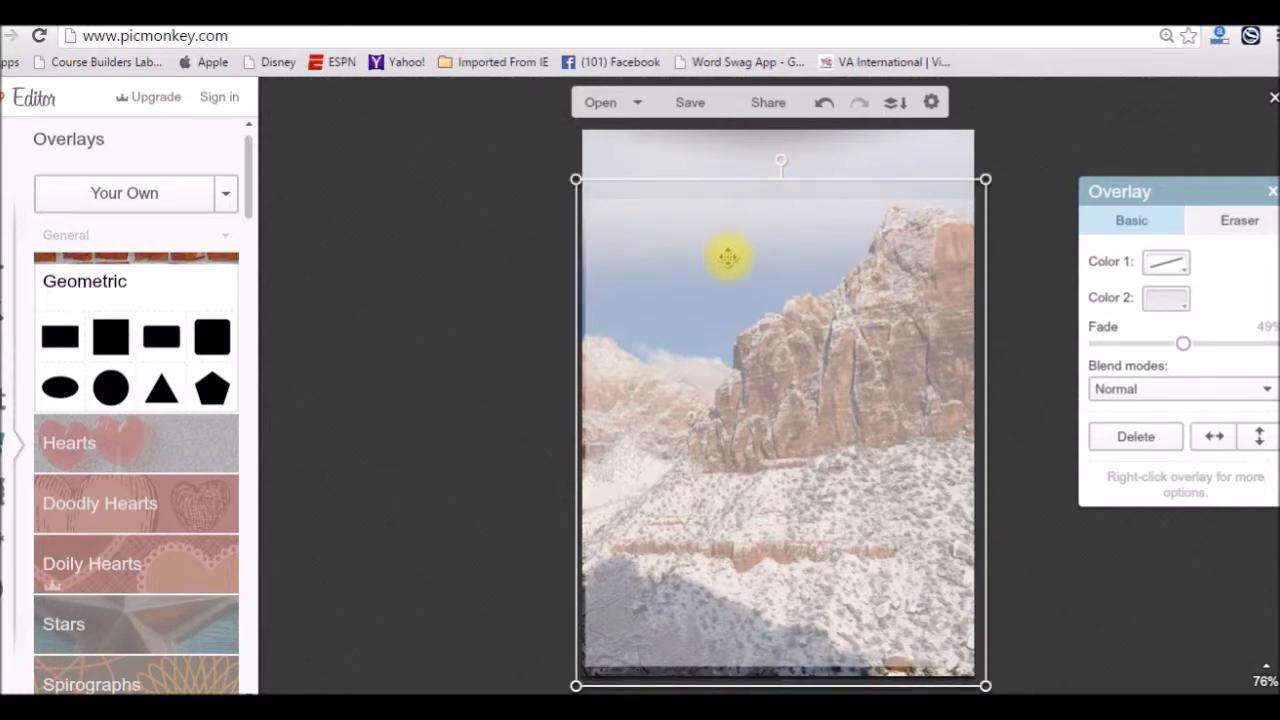
Add an empty text box in the Arial font to the photo
left_click(5, 406)
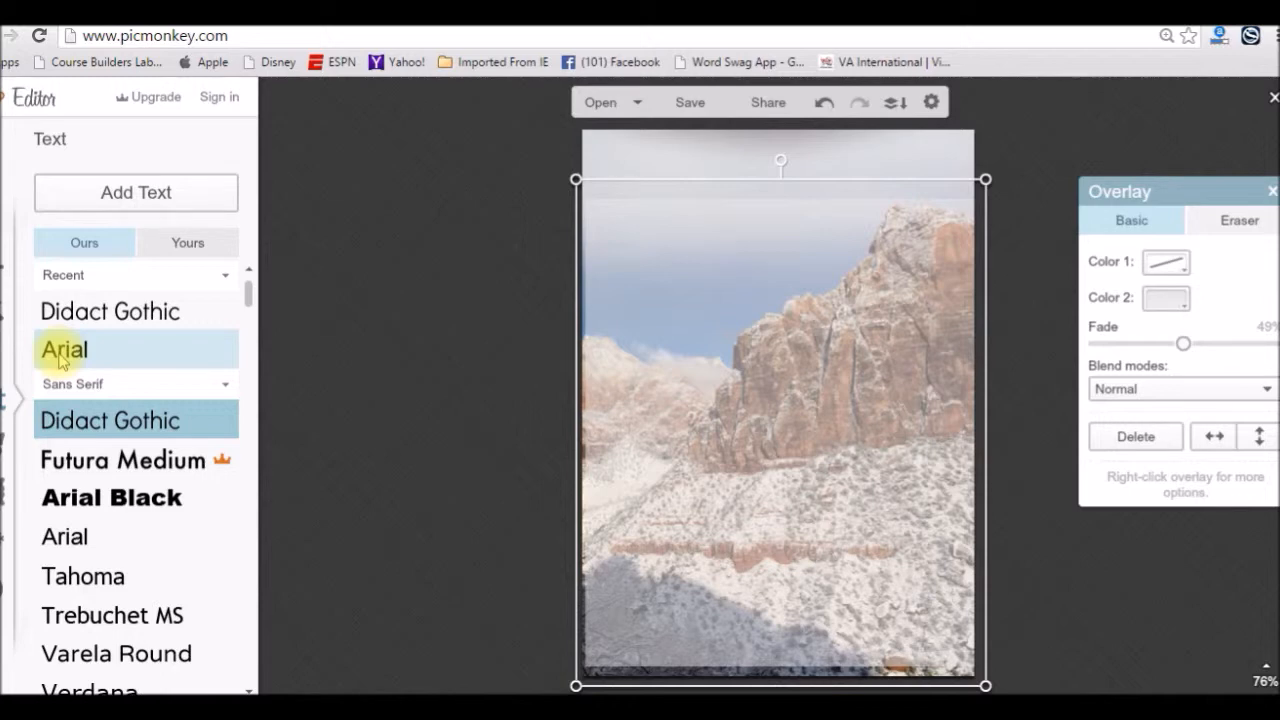
left_click(60, 358)
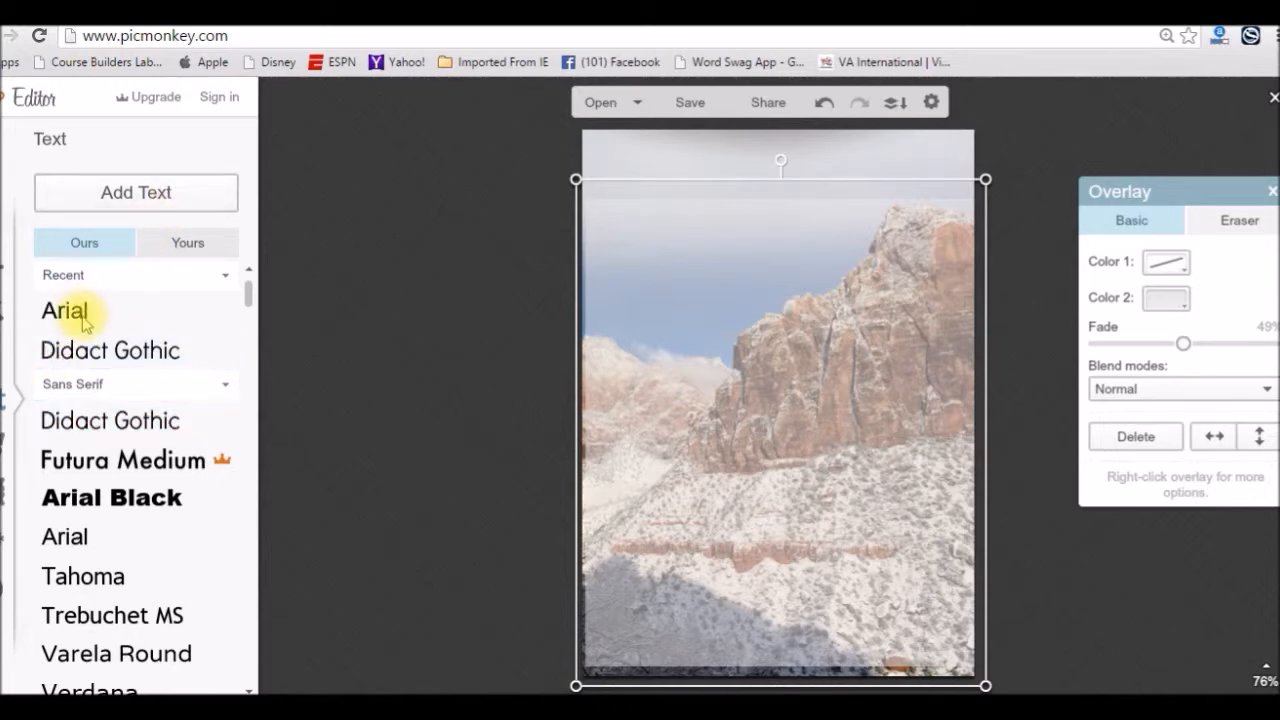
left_click(187, 199)
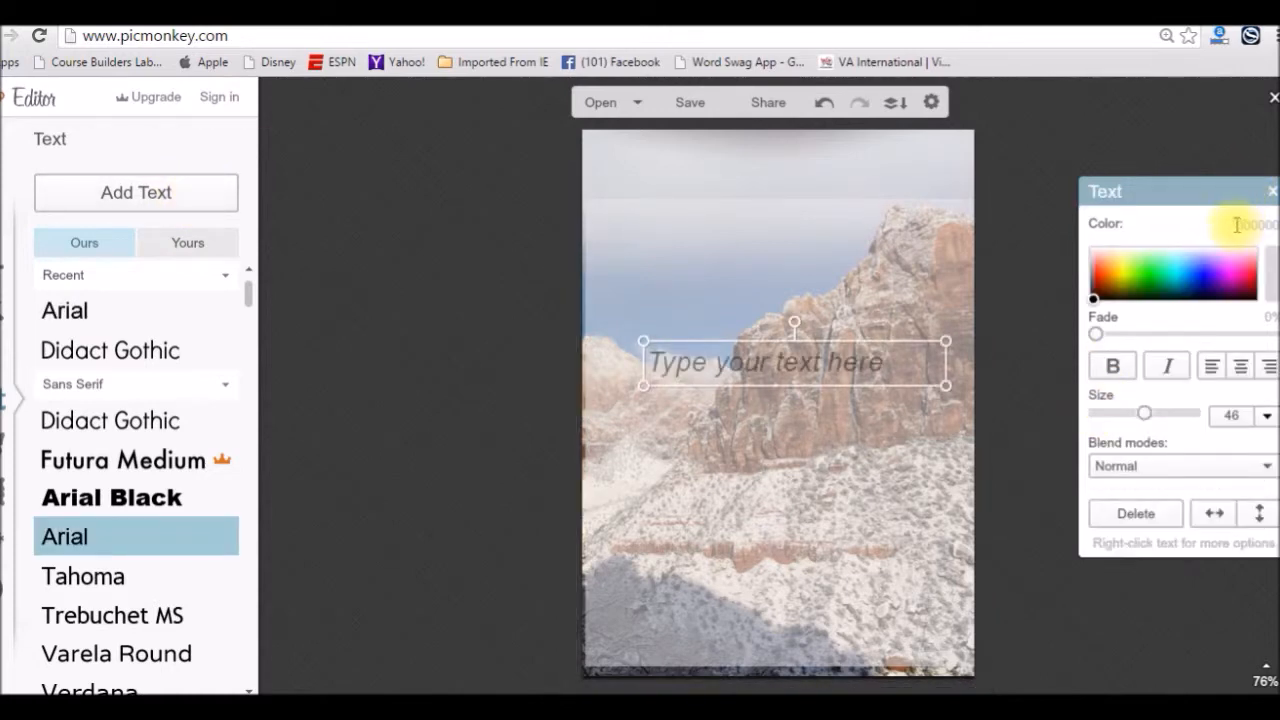
Set the text color to hex 412ba1
left_click_drag(1220, 192, 1252, 236)
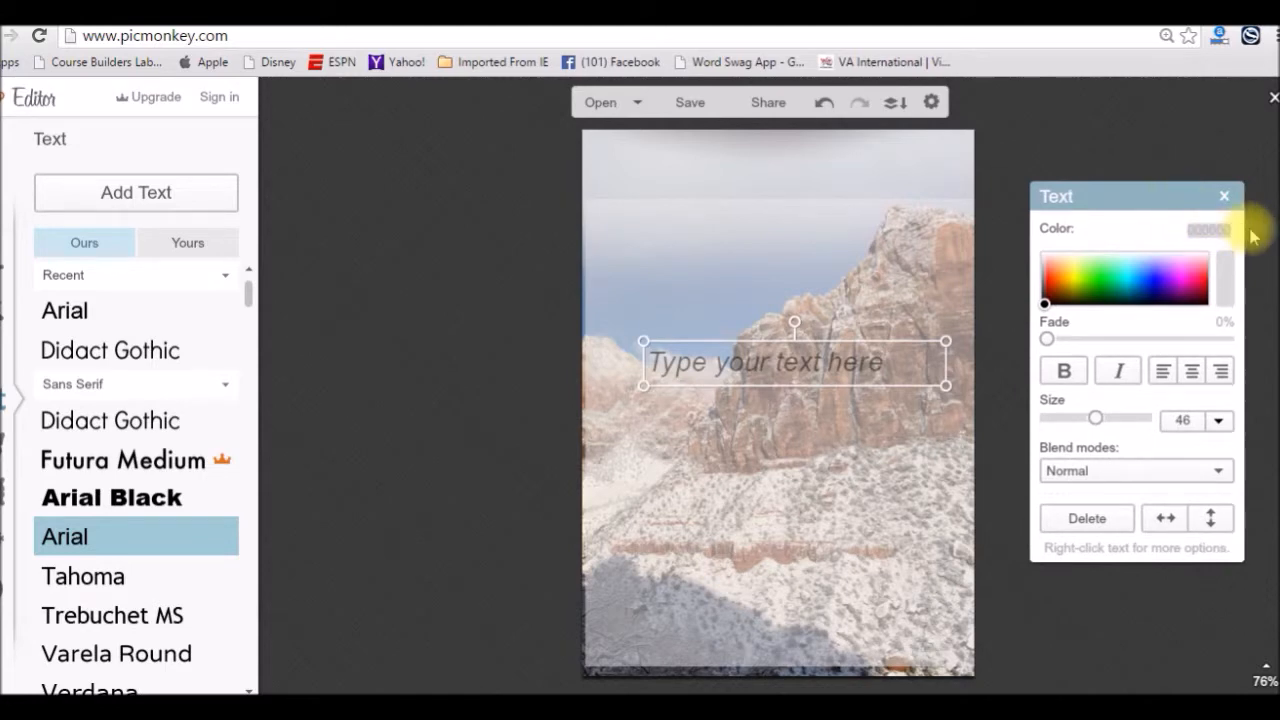
type("412ba1")
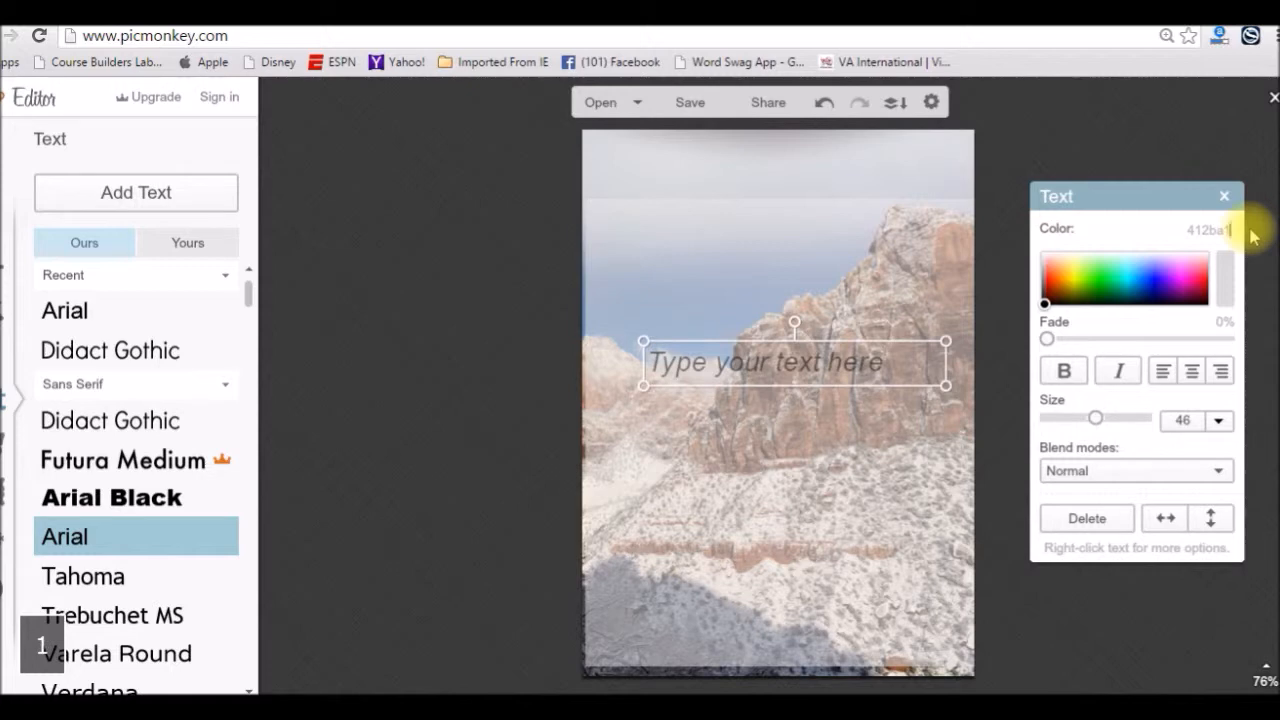
key("Return")
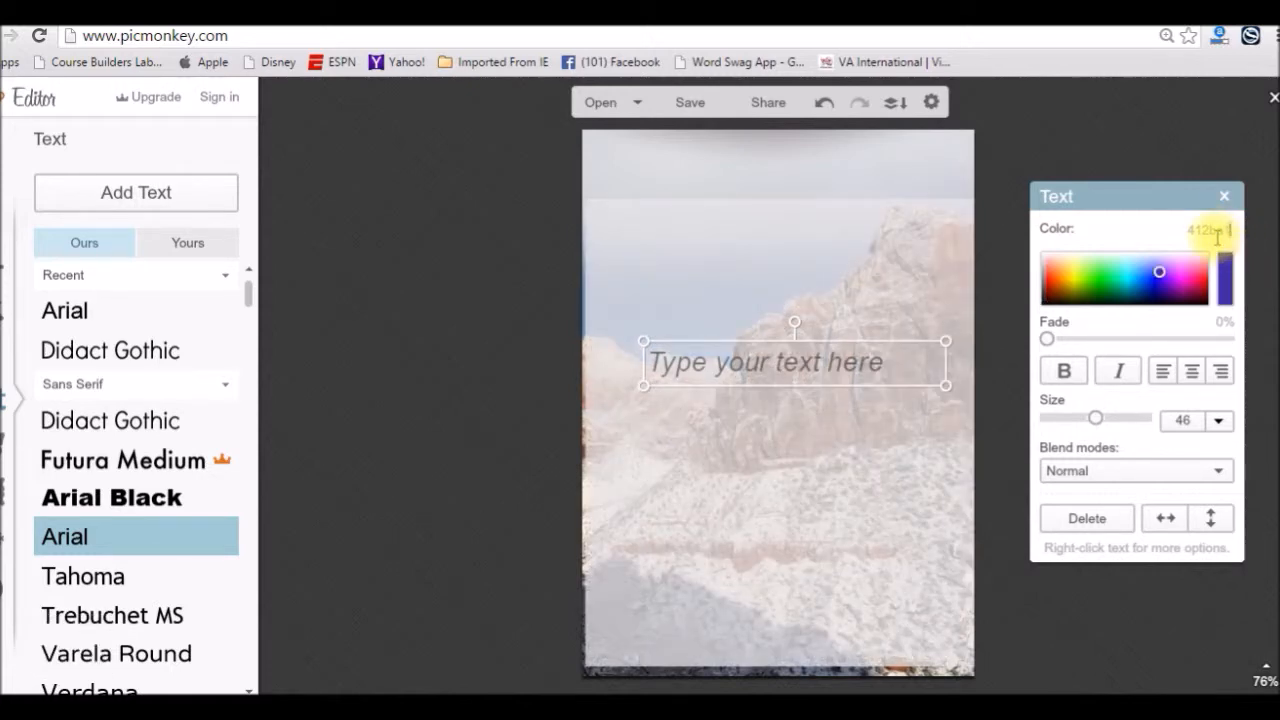
Fill the text box with the quoted sentence "Some terrible things have happened to me in my life, some of them actually happened."
key("super+c")
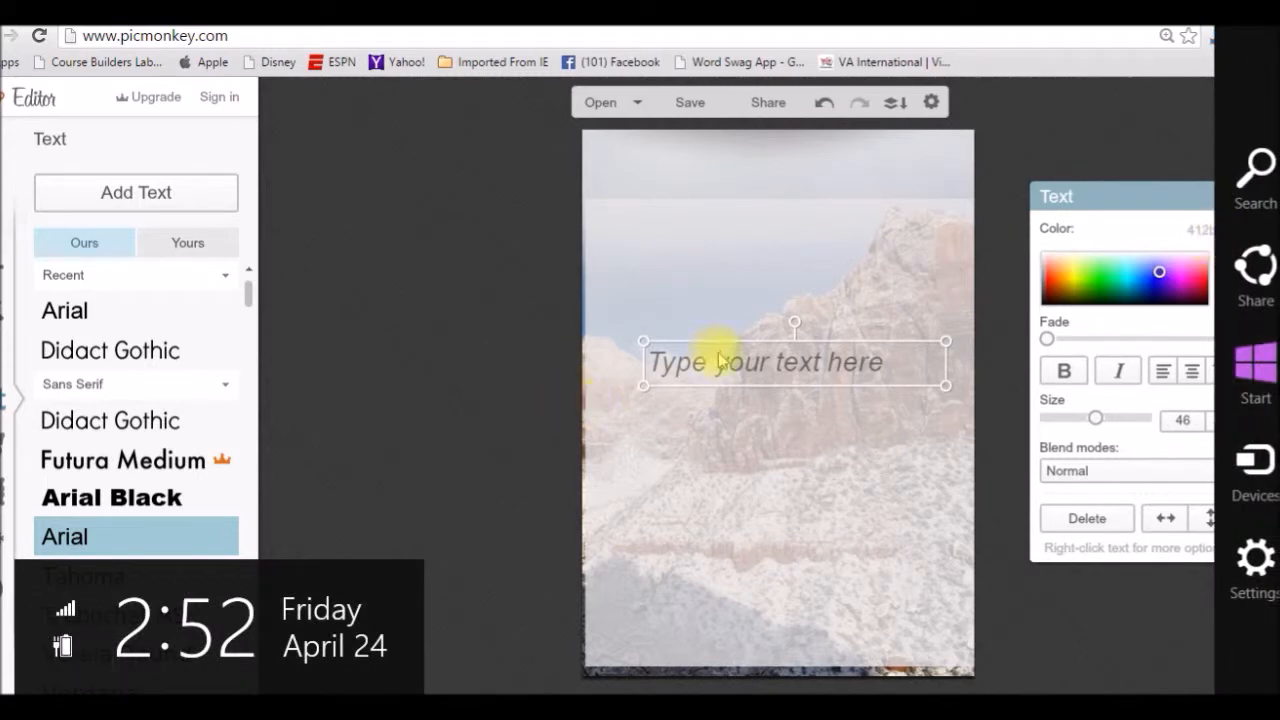
left_click(720, 361)
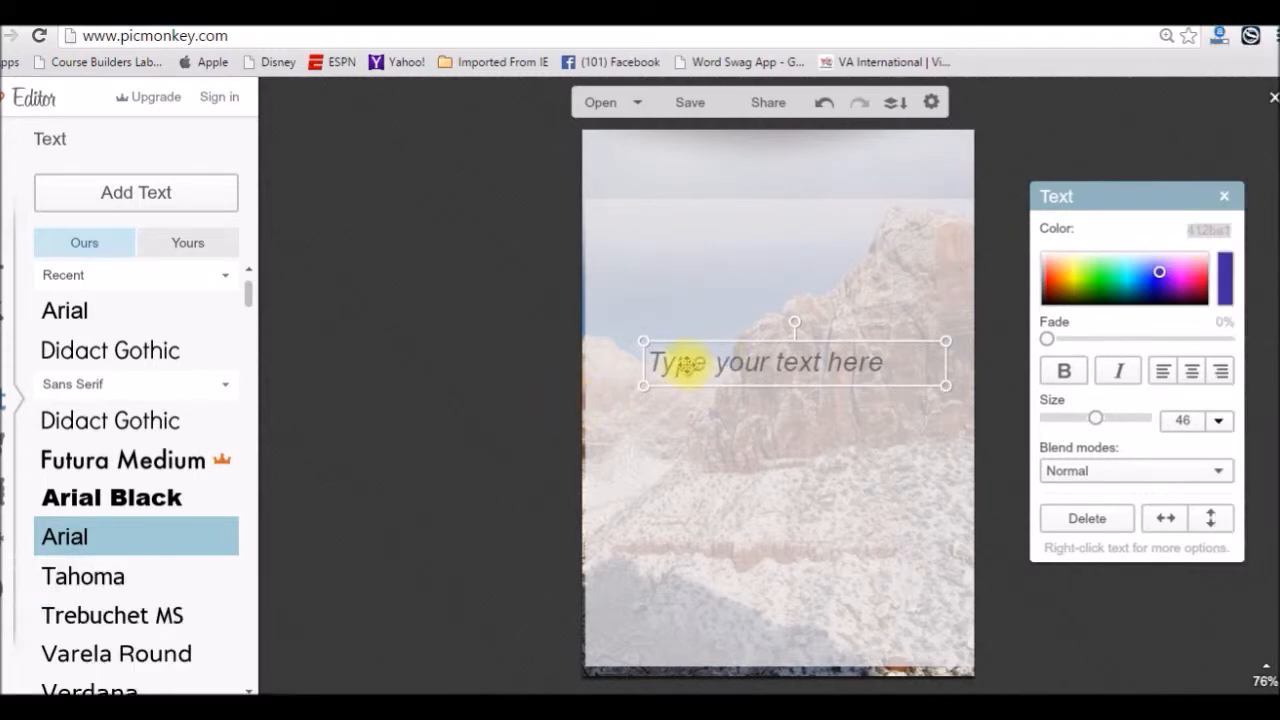
left_click(686, 364)
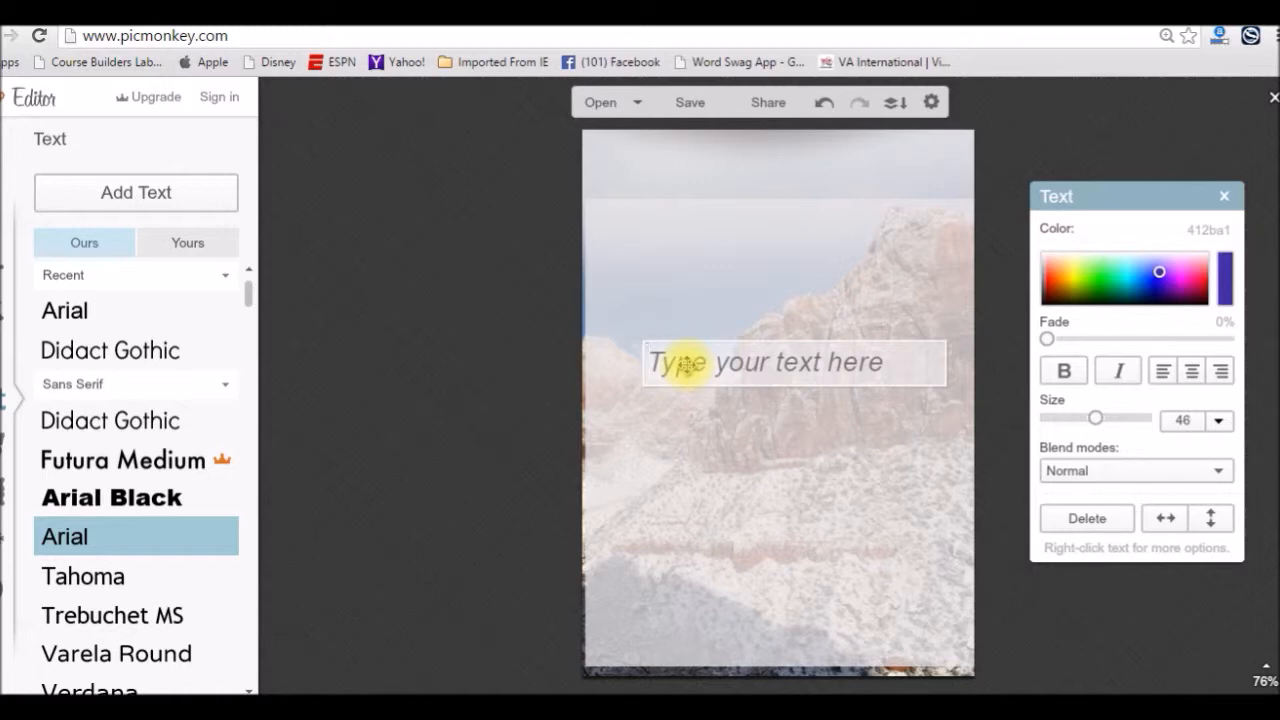
type("\"")
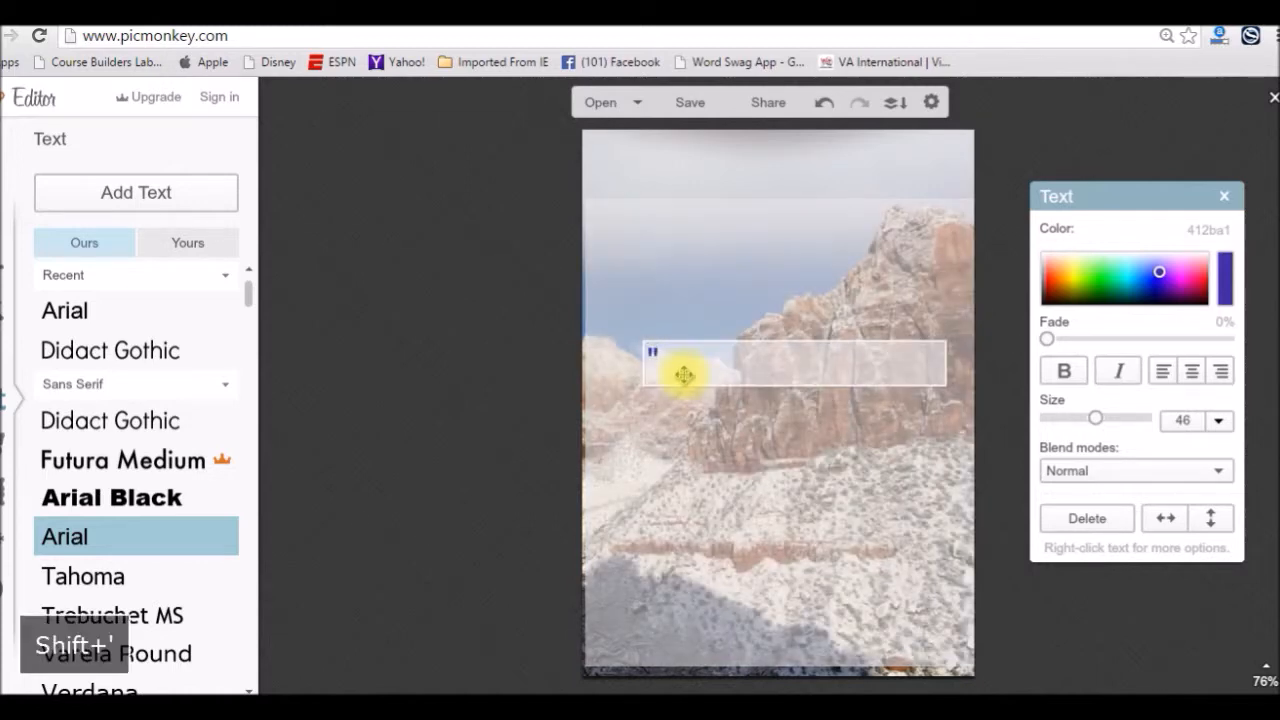
type("some")
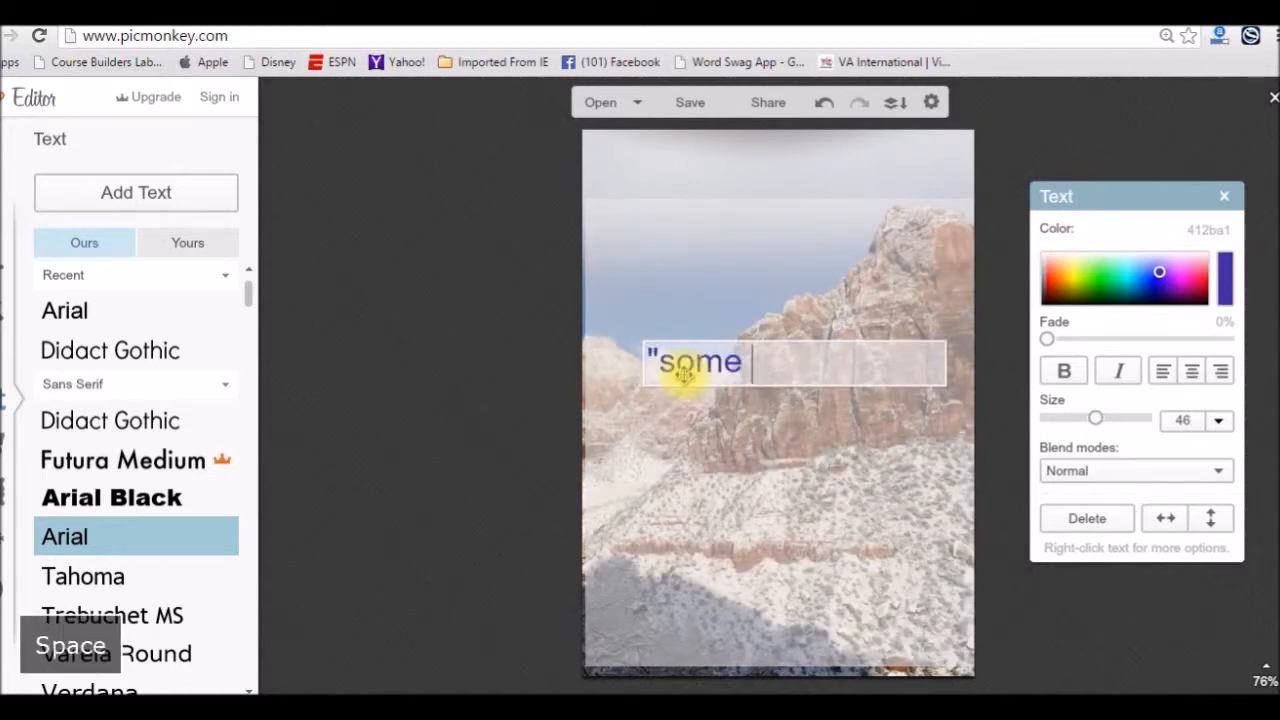
key("BackSpace")
key("BackSpace")
key("BackSpace")
key("BackSpace")
key("BackSpace")
type("So")
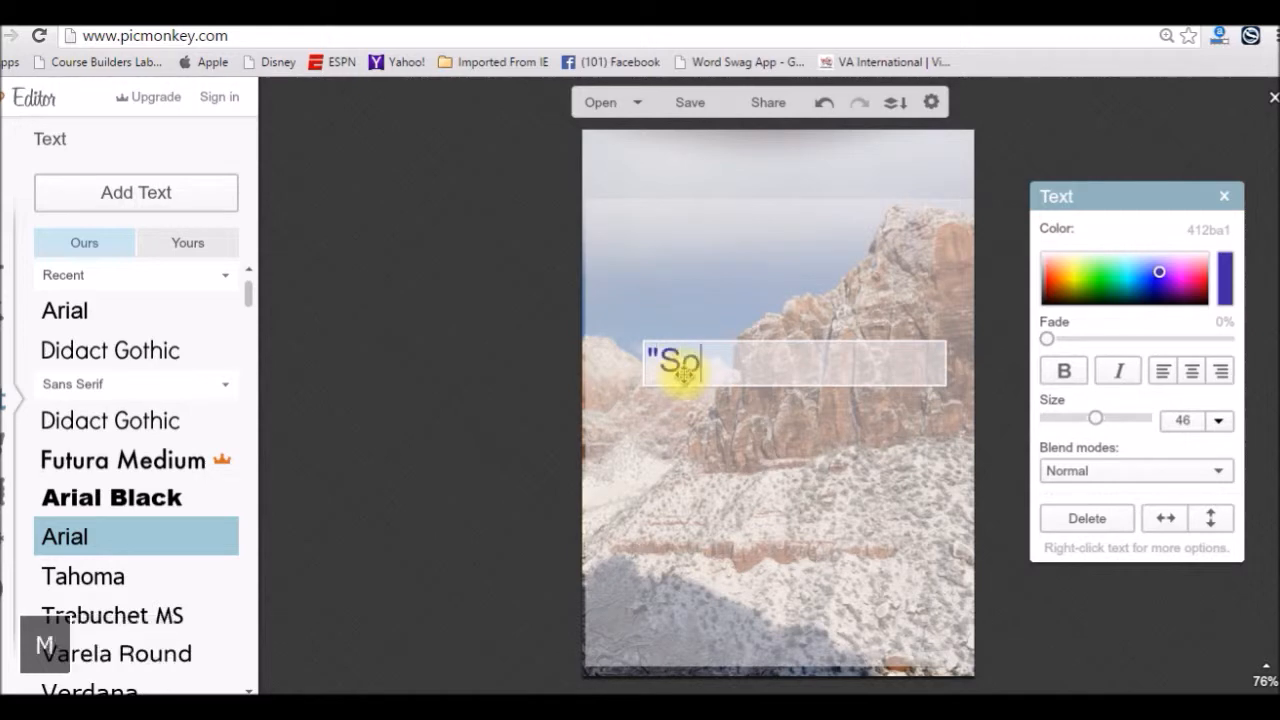
type("me terrible thi")
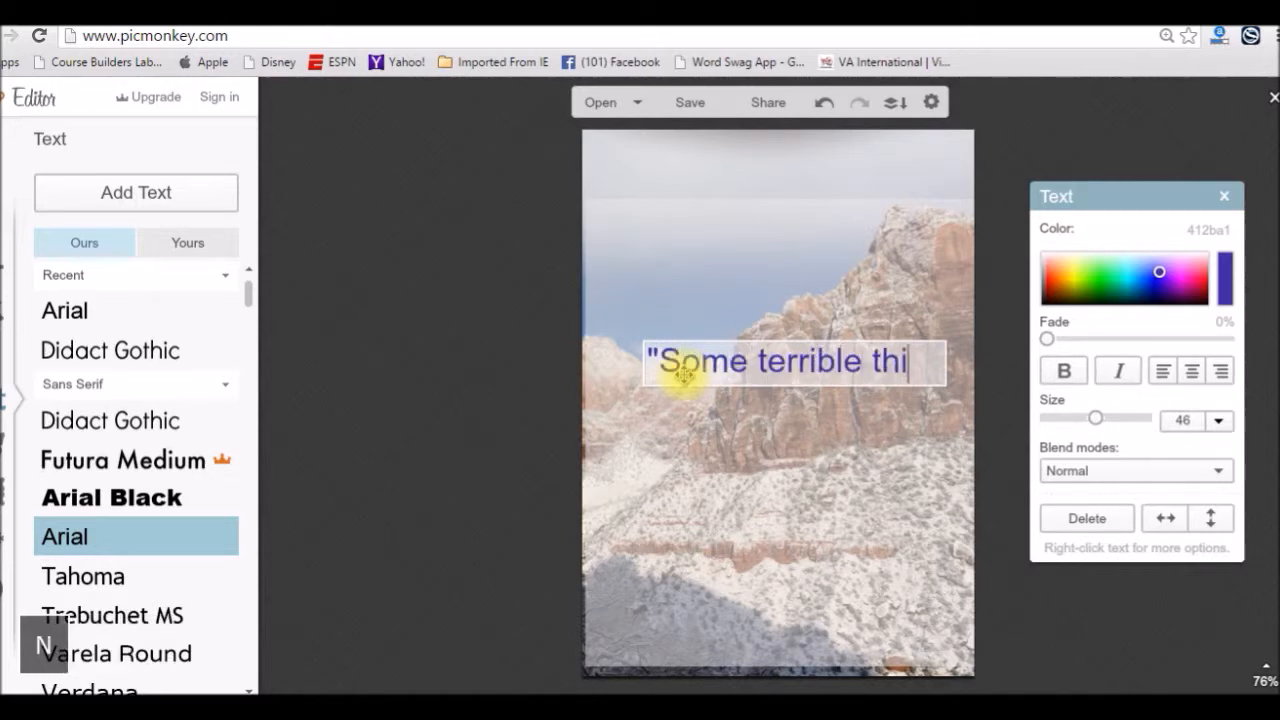
type("ngs have ah")
key("BackSpace")
key("BackSpace")
type("happened to me i")
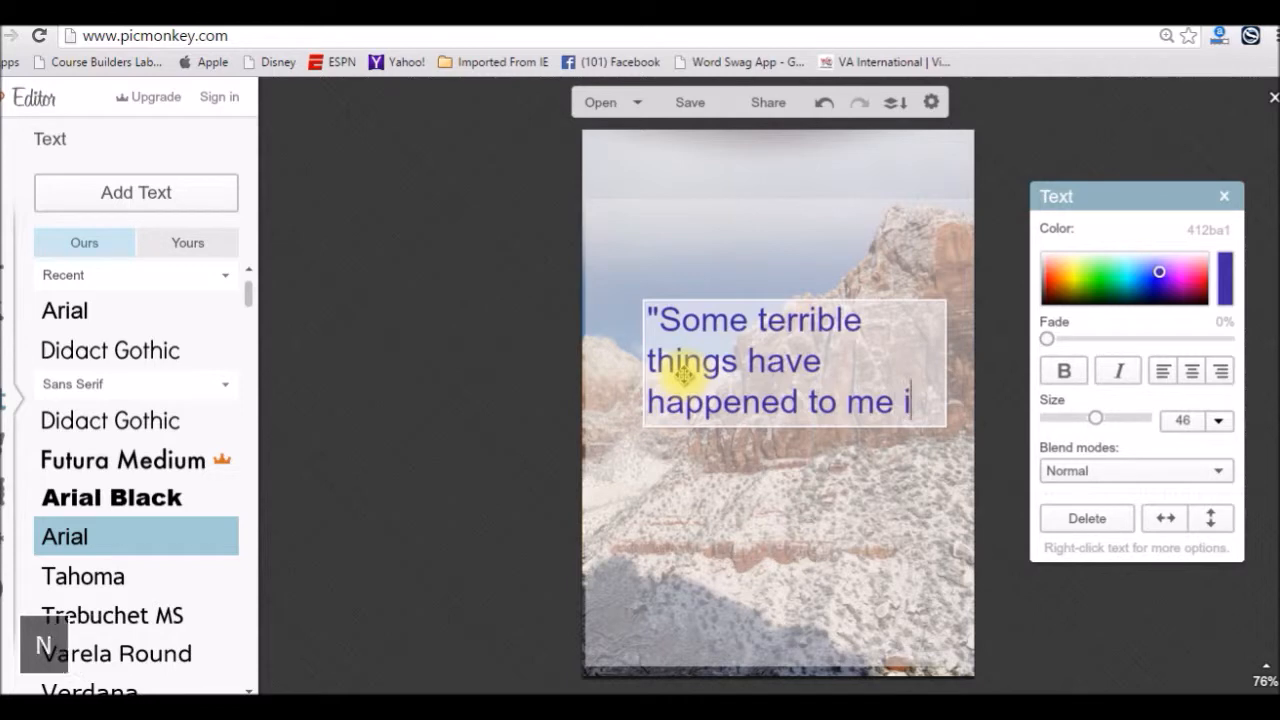
type("n my life, a")
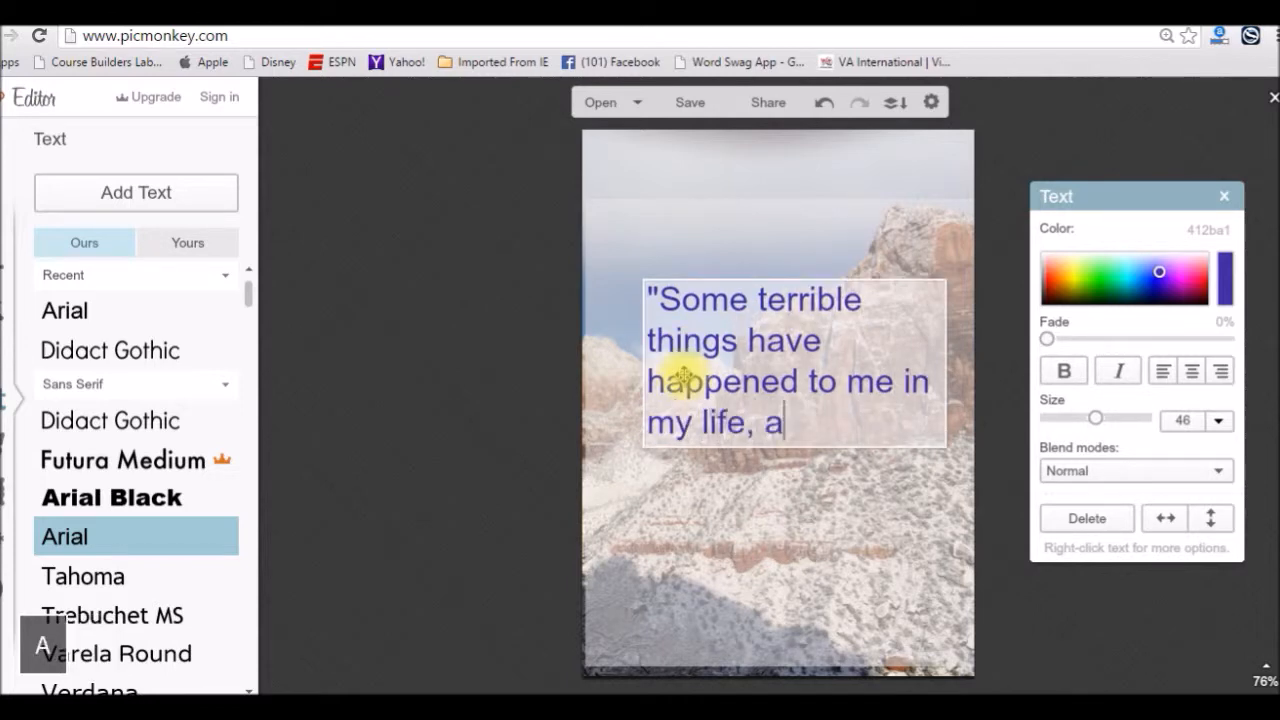
key("BackSpace")
type("some of ")
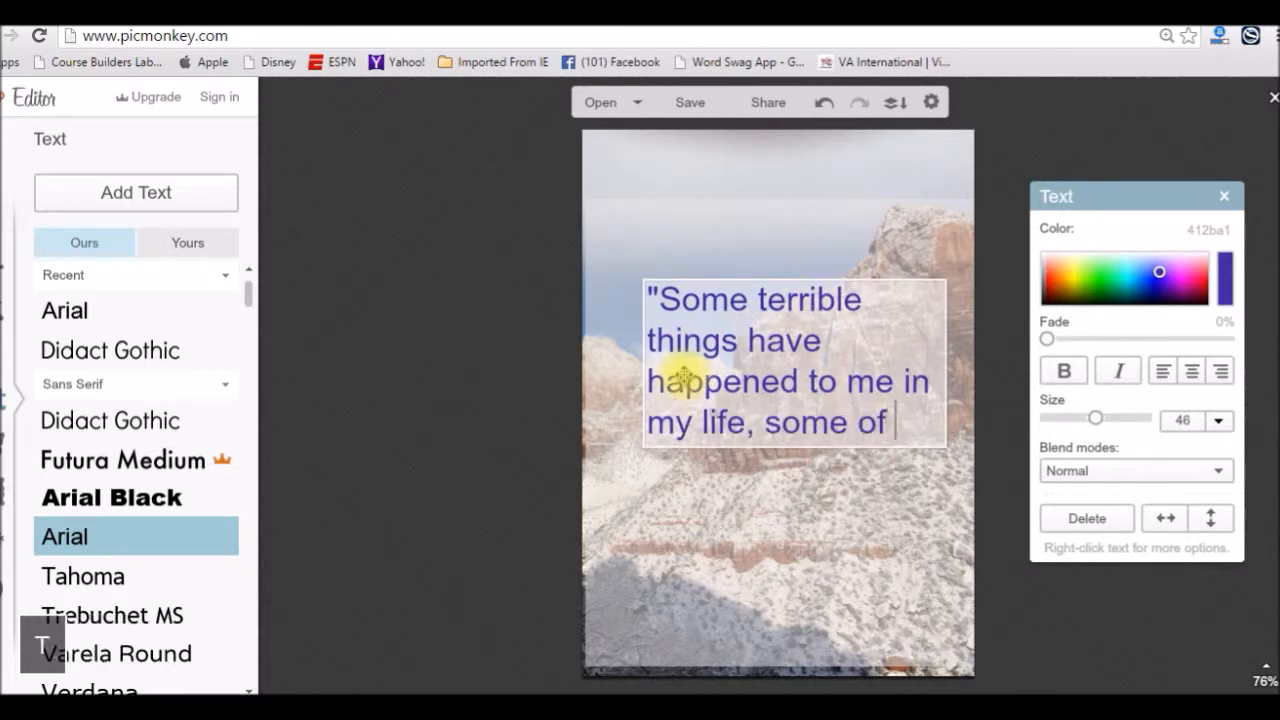
type("them actuall")
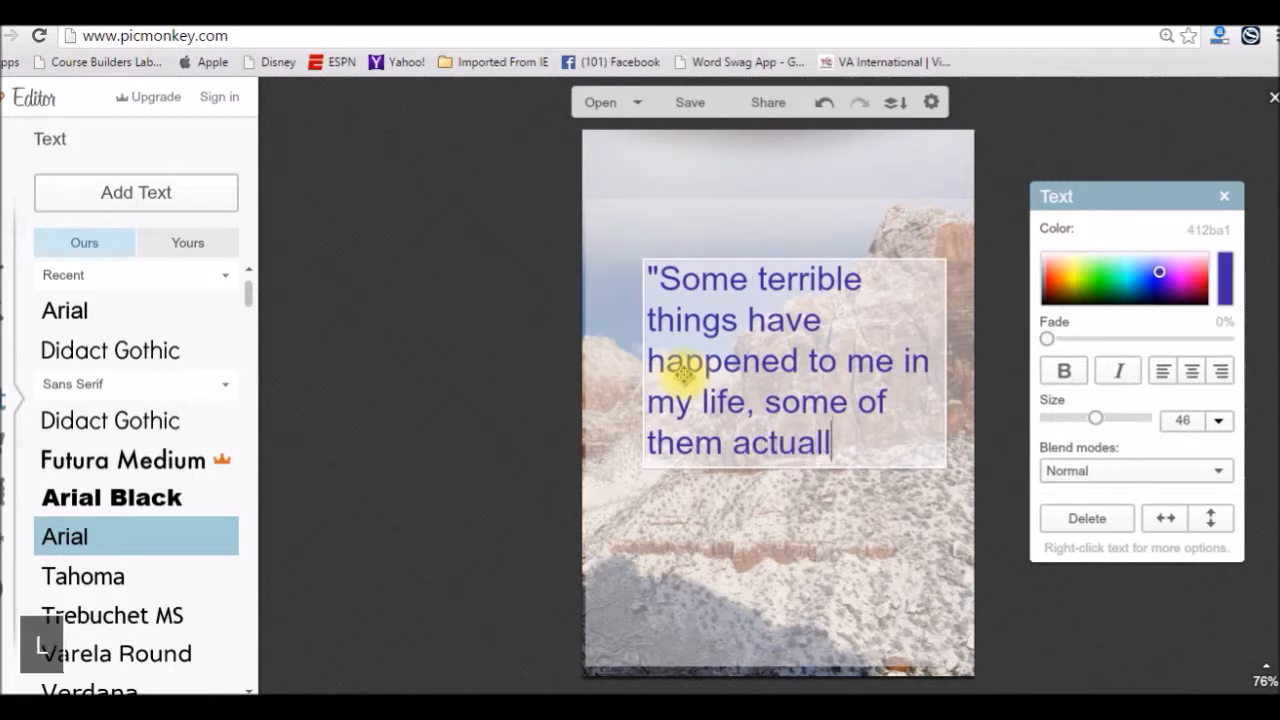
type("y happe")
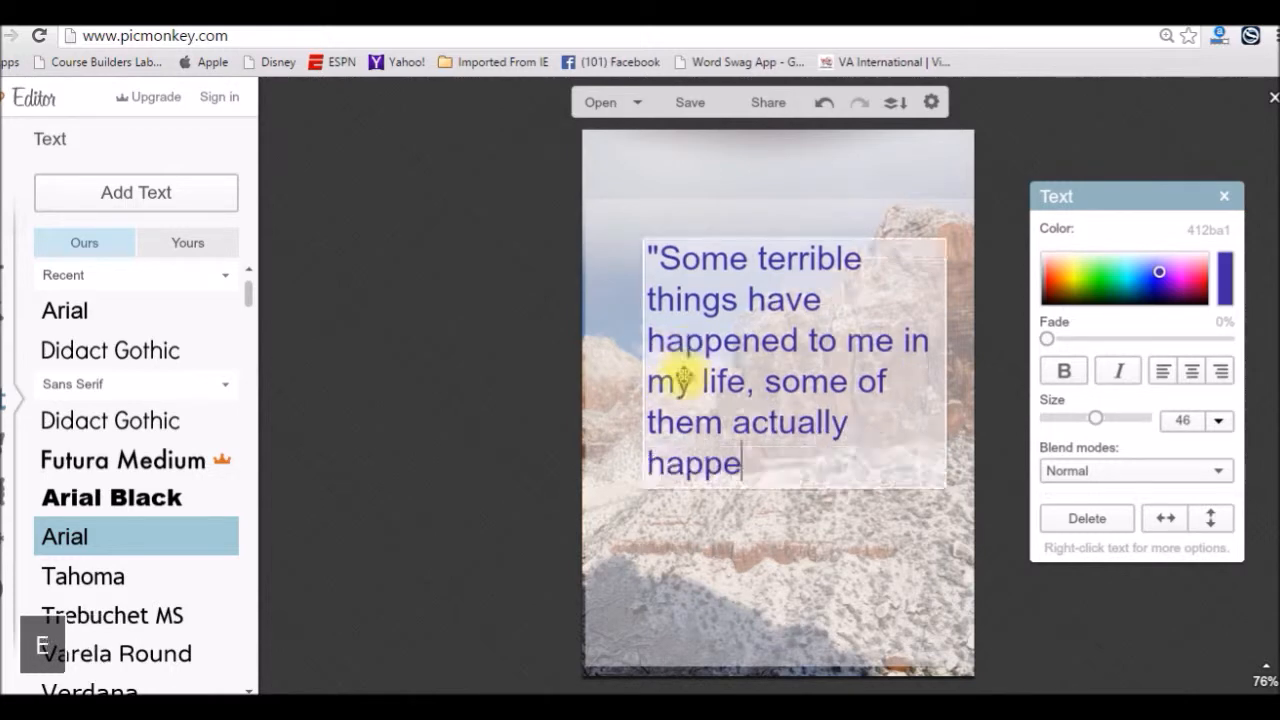
type("ned.")
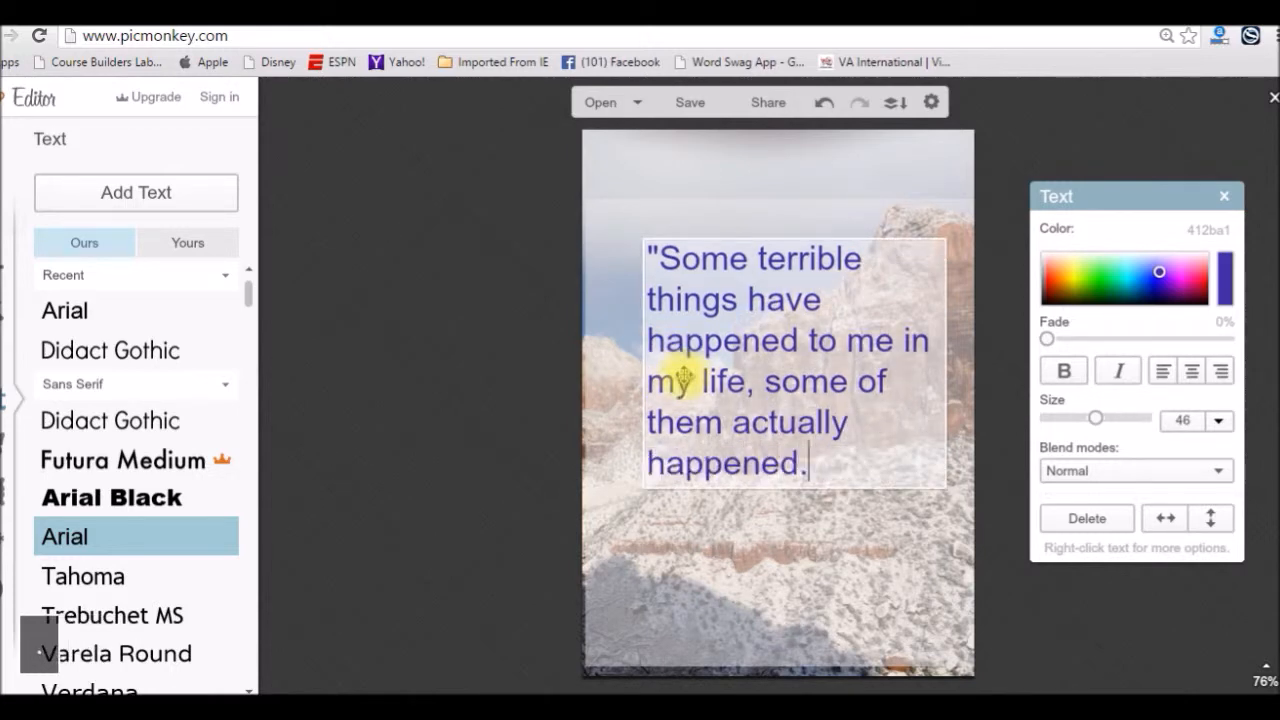
type("\"")
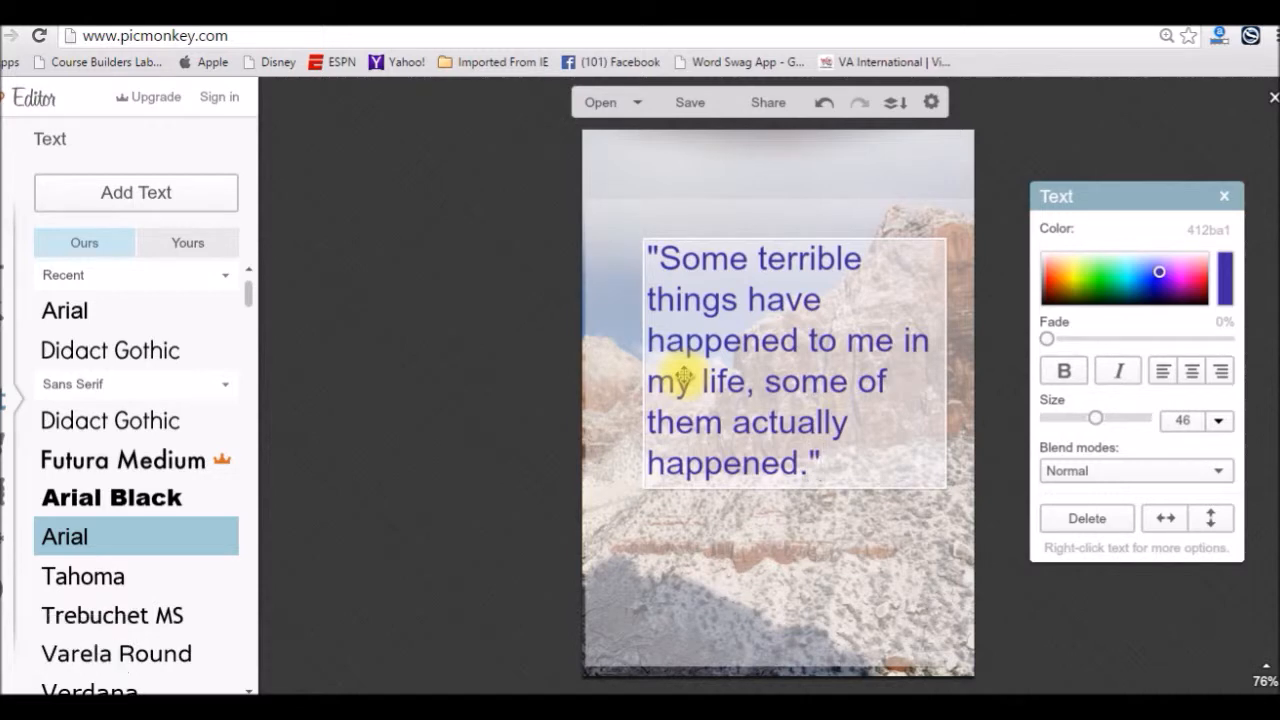
Add the attribution Mark Twain on a new line below the quote and reduce only that line to size 29
key("Return")
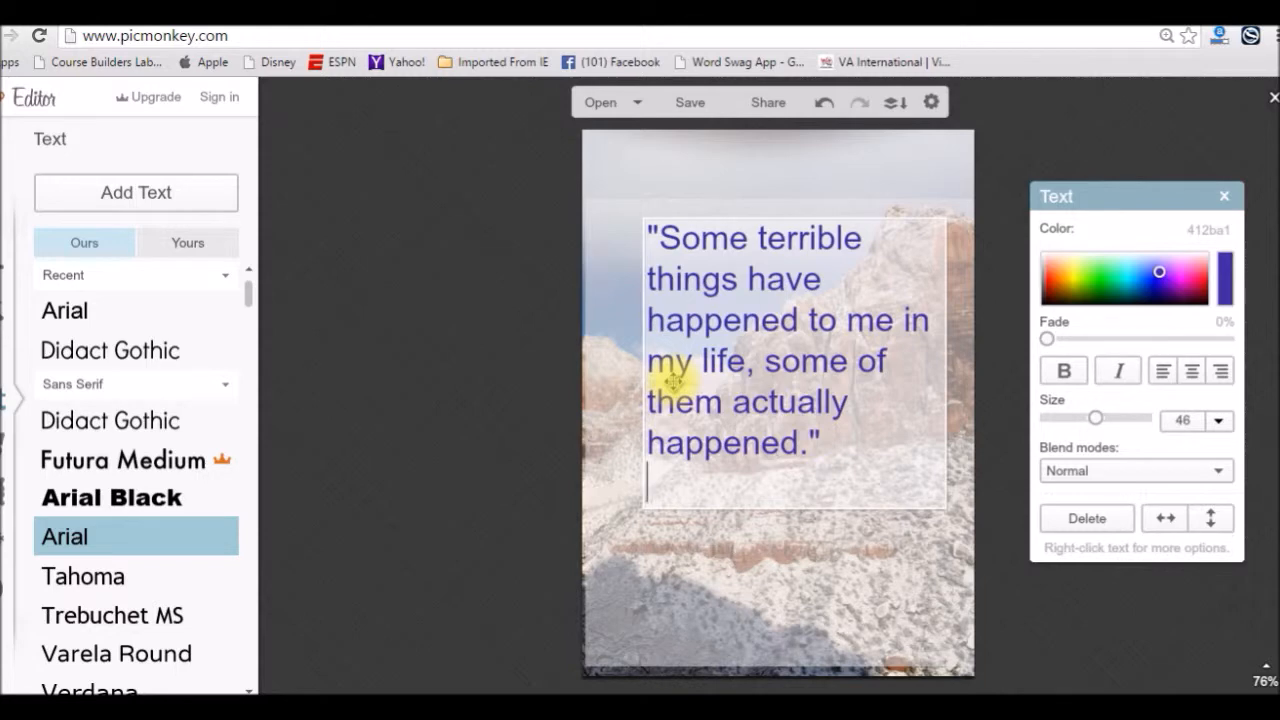
type("Mark Twain")
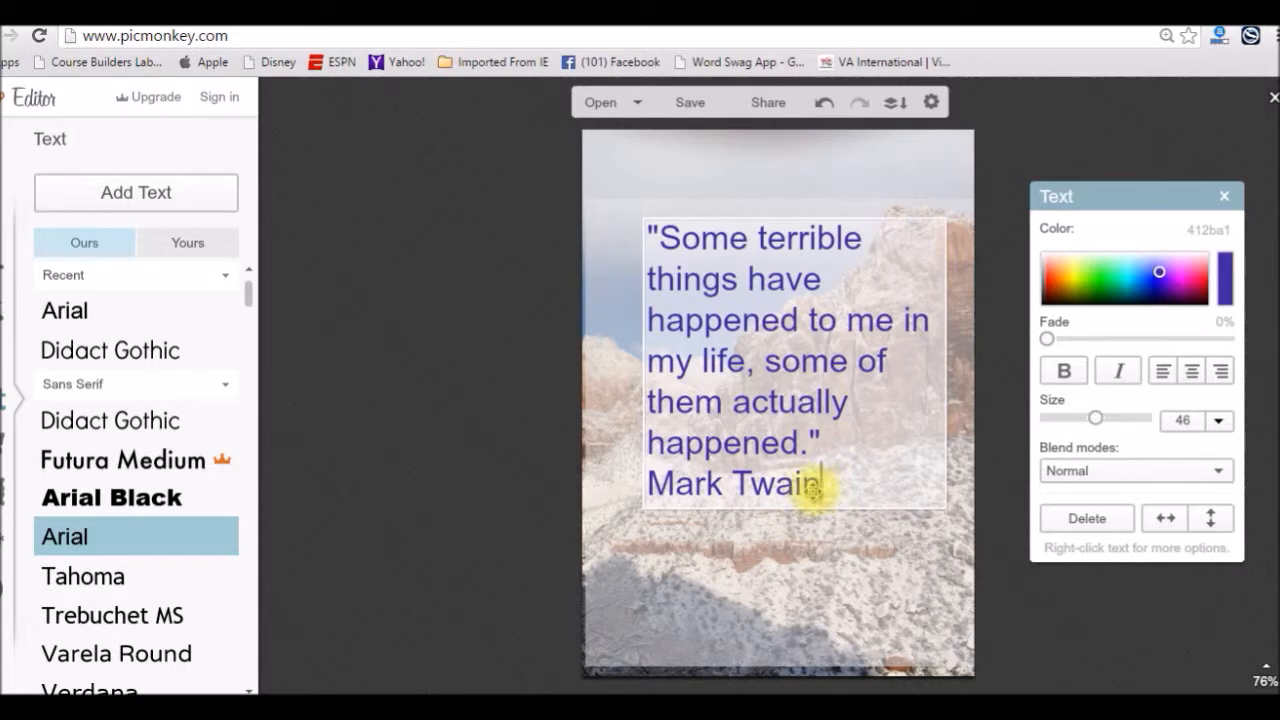
left_click_drag(820, 487, 651, 509)
left_click_drag(1096, 424, 1083, 420)
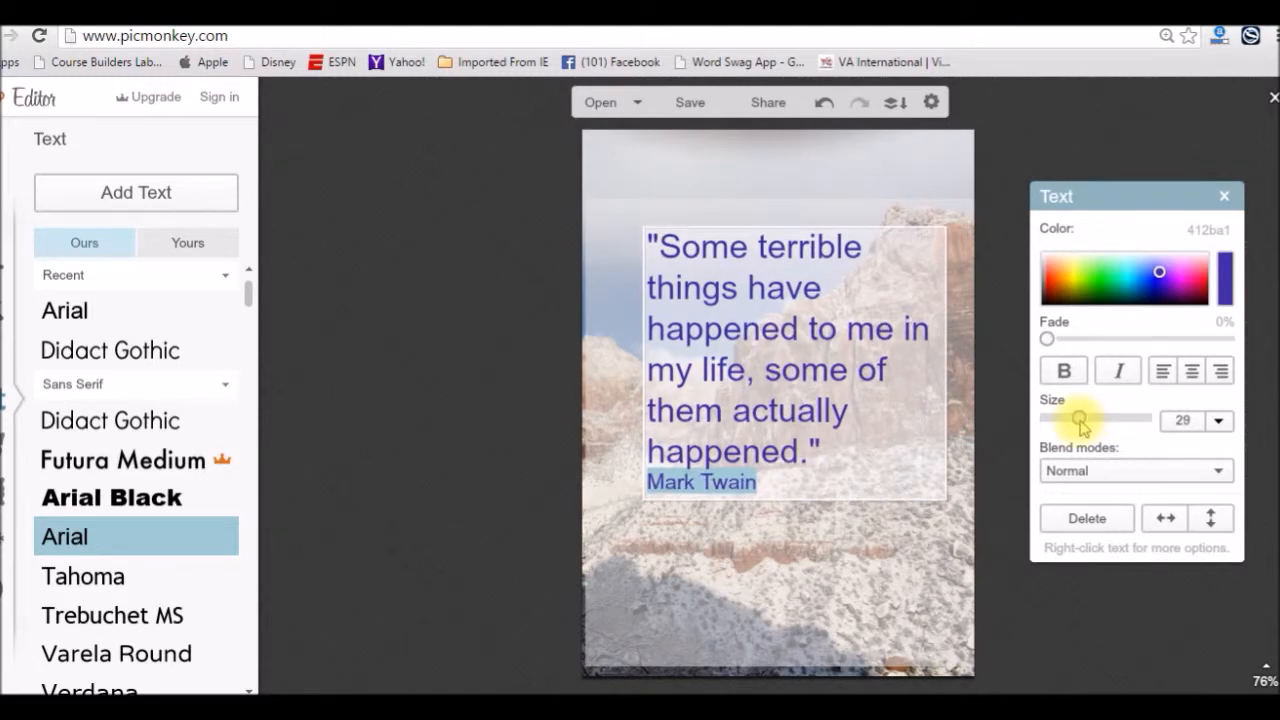
left_click(776, 520)
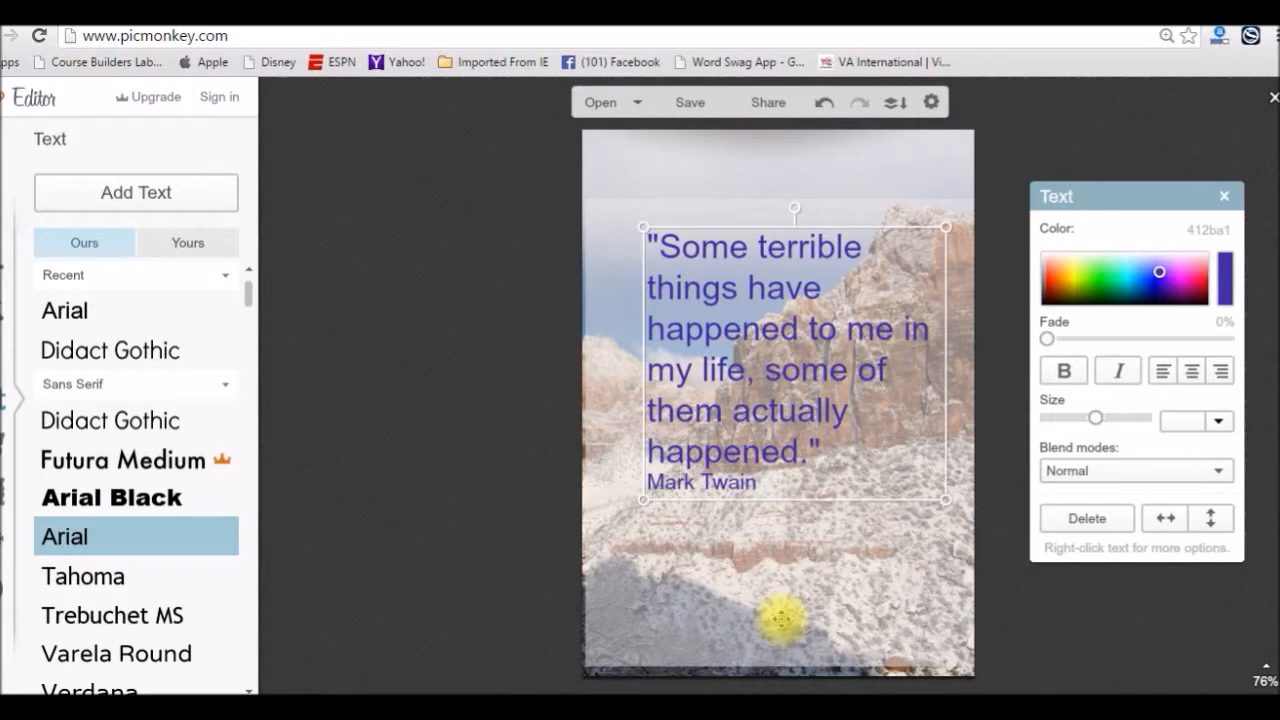
double_click(828, 422)
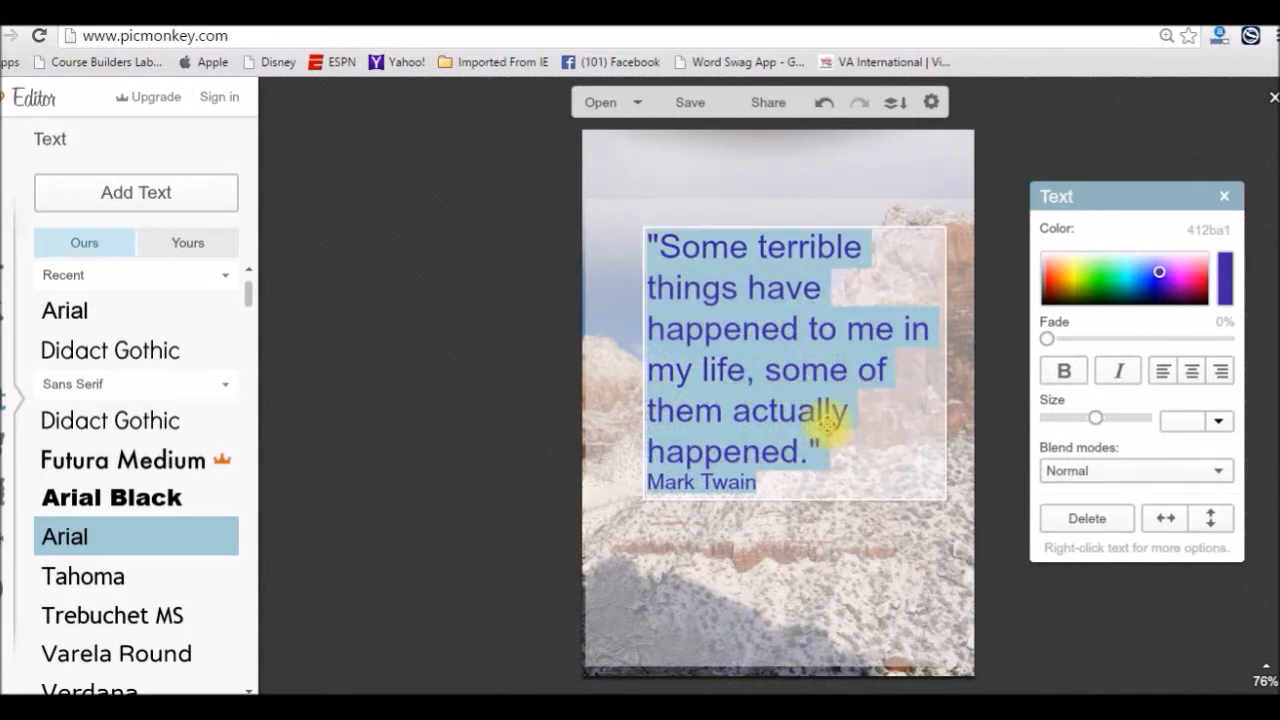
left_click(781, 582)
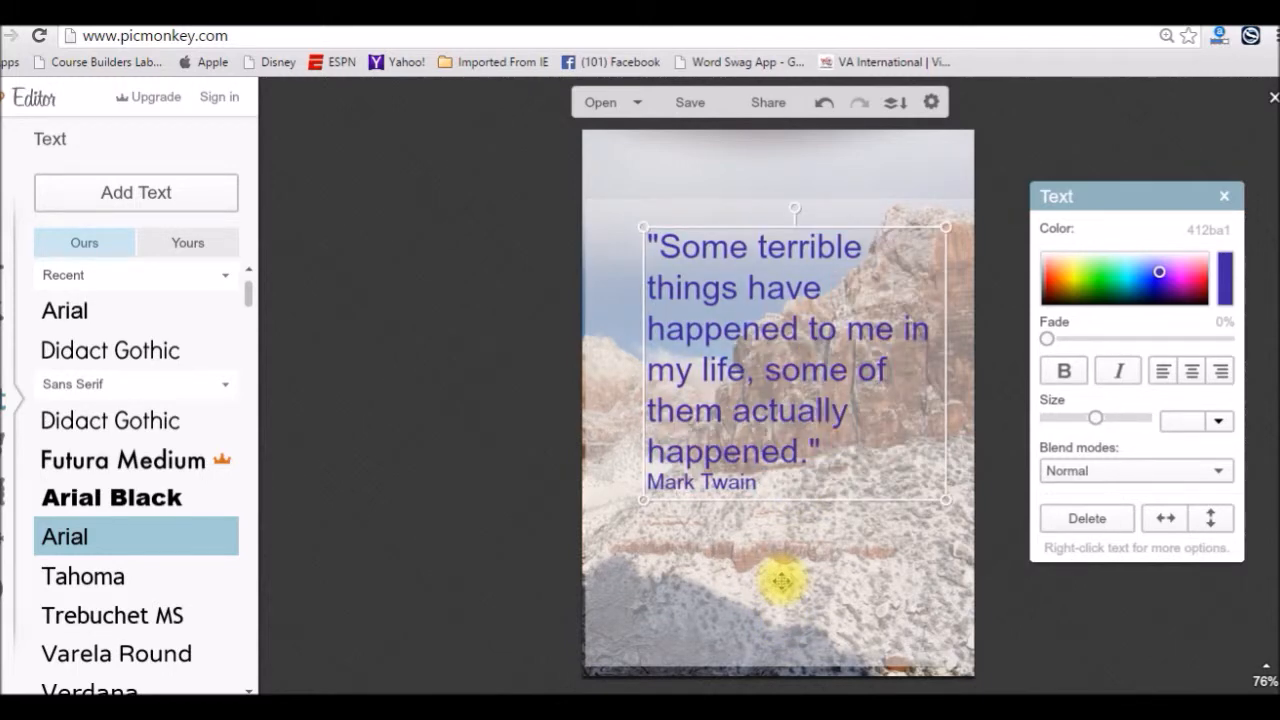
Set the fade of the grey rectangle overlay behind the quote to about 37%
left_click(781, 582)
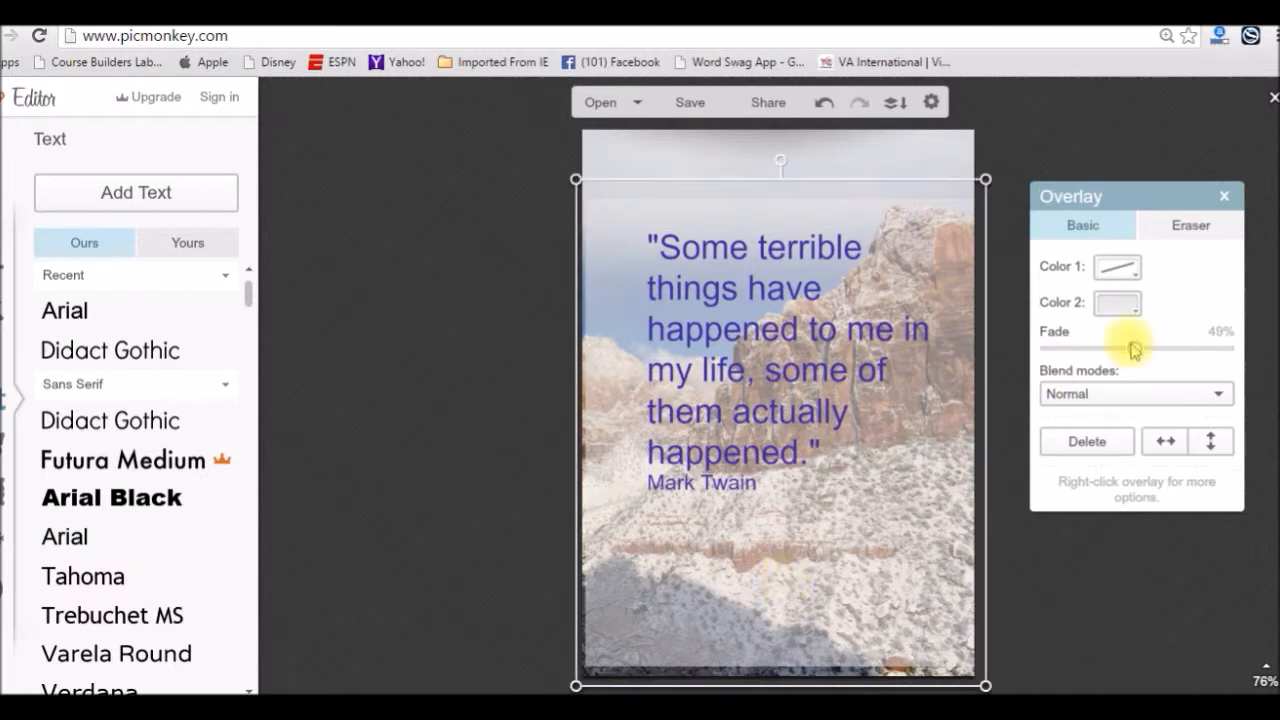
left_click_drag(1132, 348, 1112, 352)
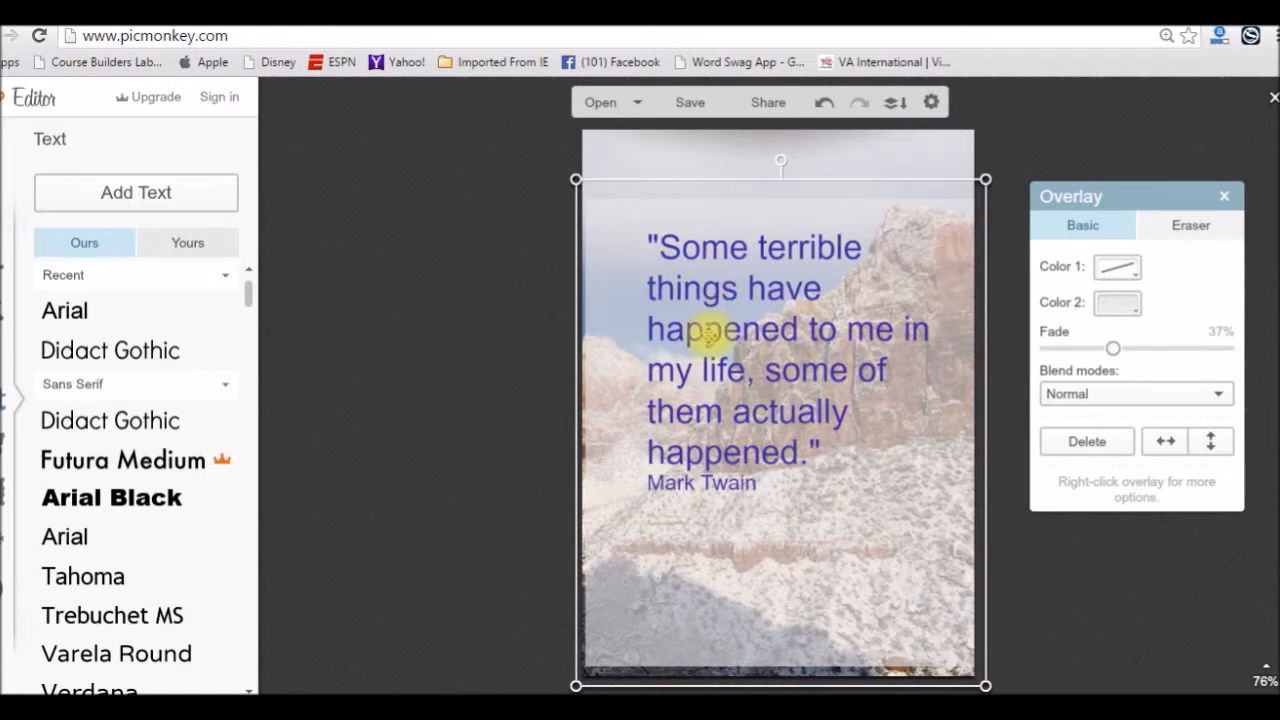
left_click(720, 147)
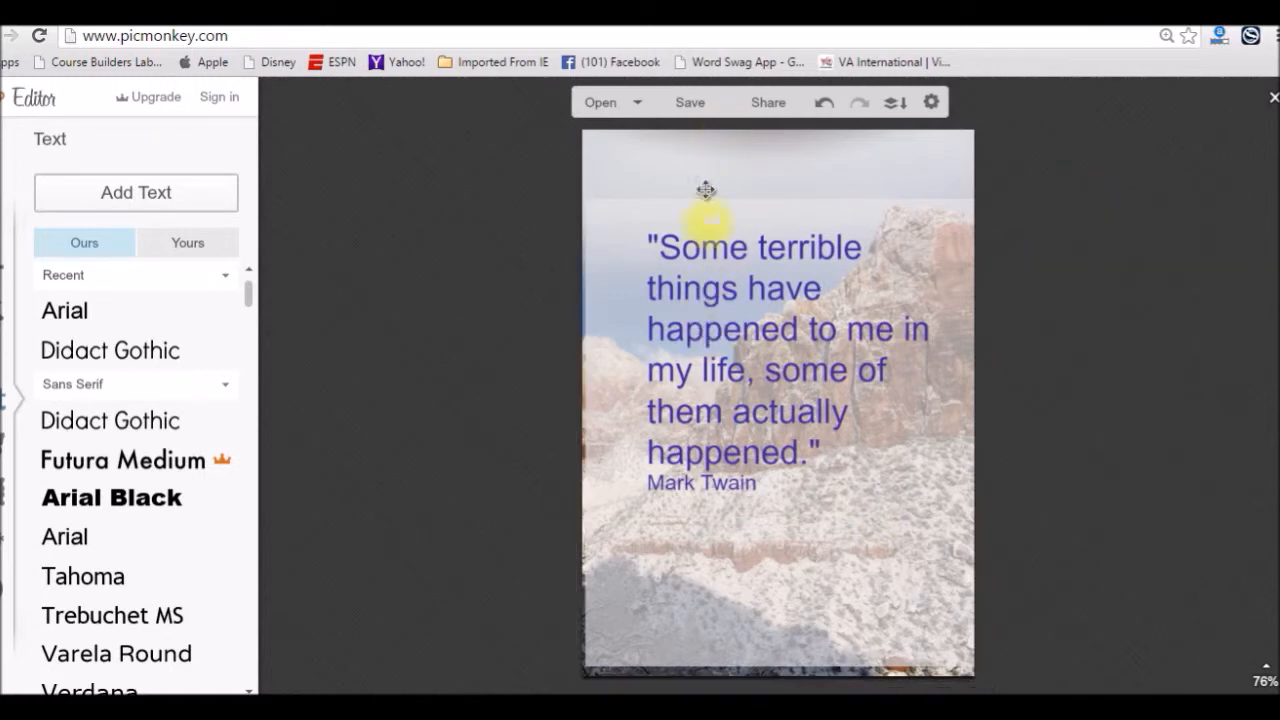
Move the grey overlay down until its upper edge lies just below the quote's first line
left_click(710, 258)
left_click_drag(710, 258, 709, 320)
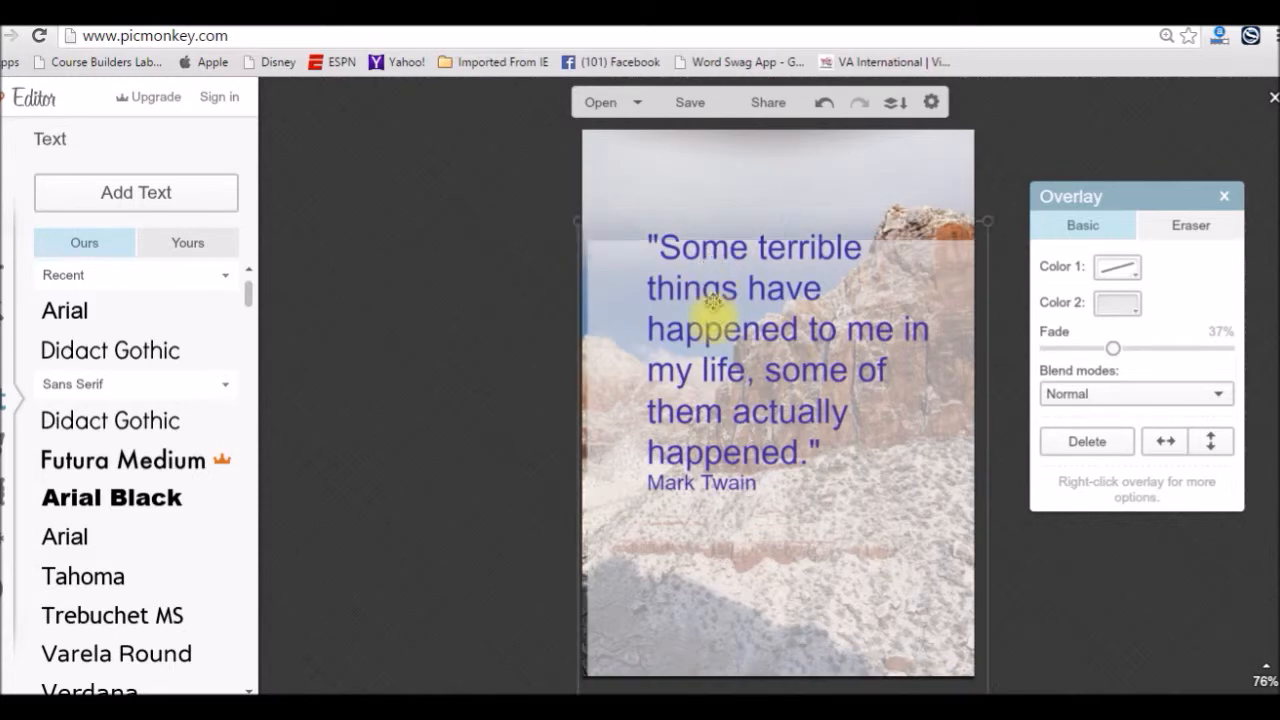
left_click(706, 250)
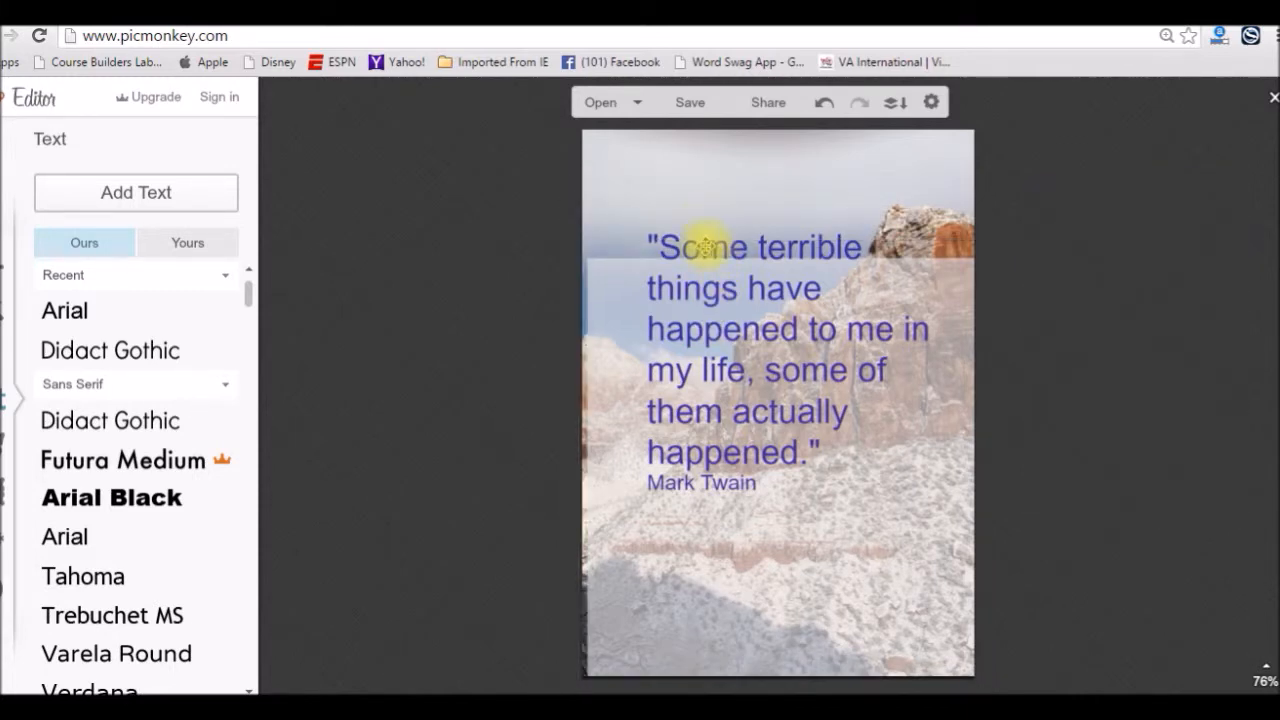
Move the quote's text box up into the sky and enlarge it to nearly the full width of the photo
left_click_drag(706, 250, 705, 214)
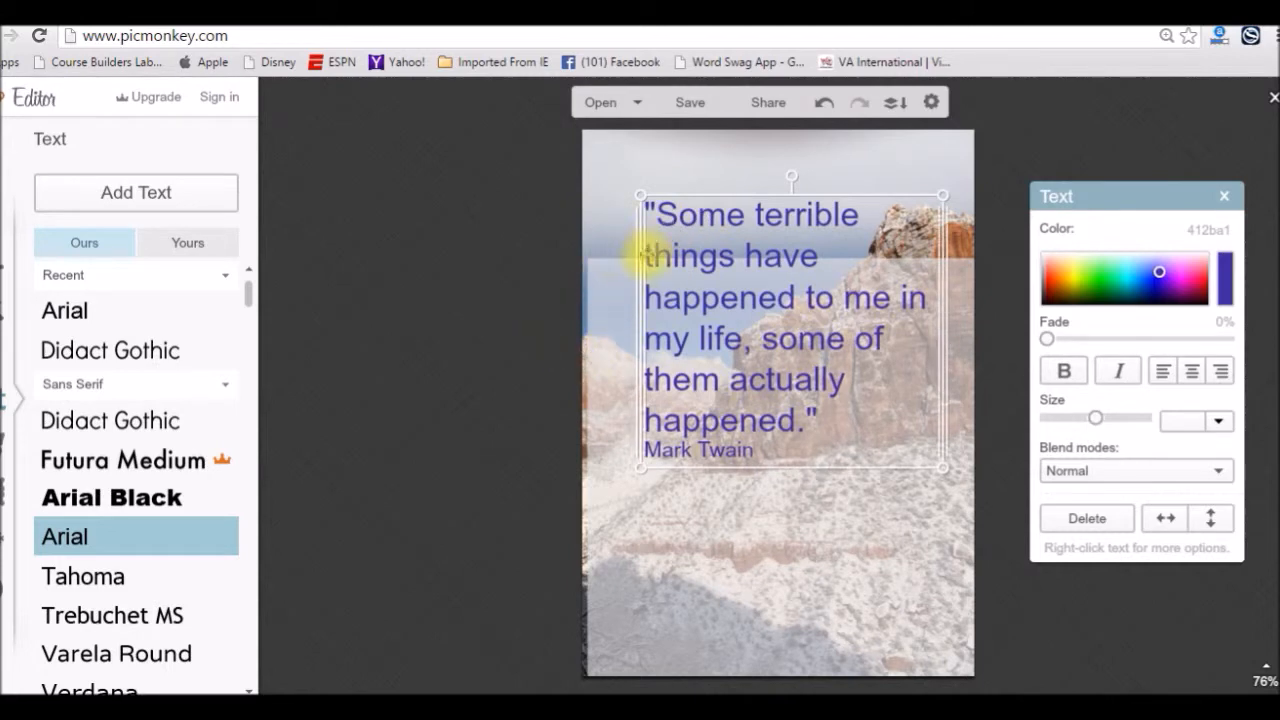
left_click_drag(636, 192, 594, 152)
left_click_drag(943, 466, 966, 490)
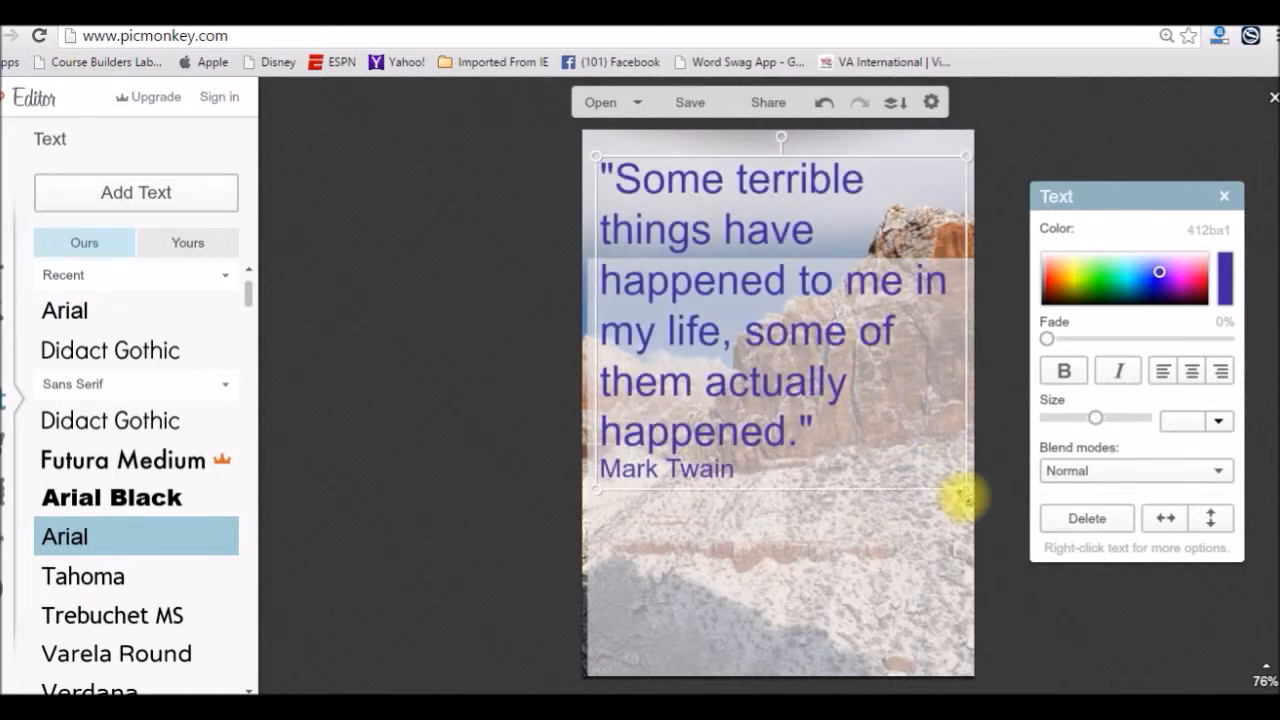
Move the grey overlay back up so it covers the cliff top and reaches the photo's side edges
left_click(805, 597)
left_click_drag(805, 535, 802, 541)
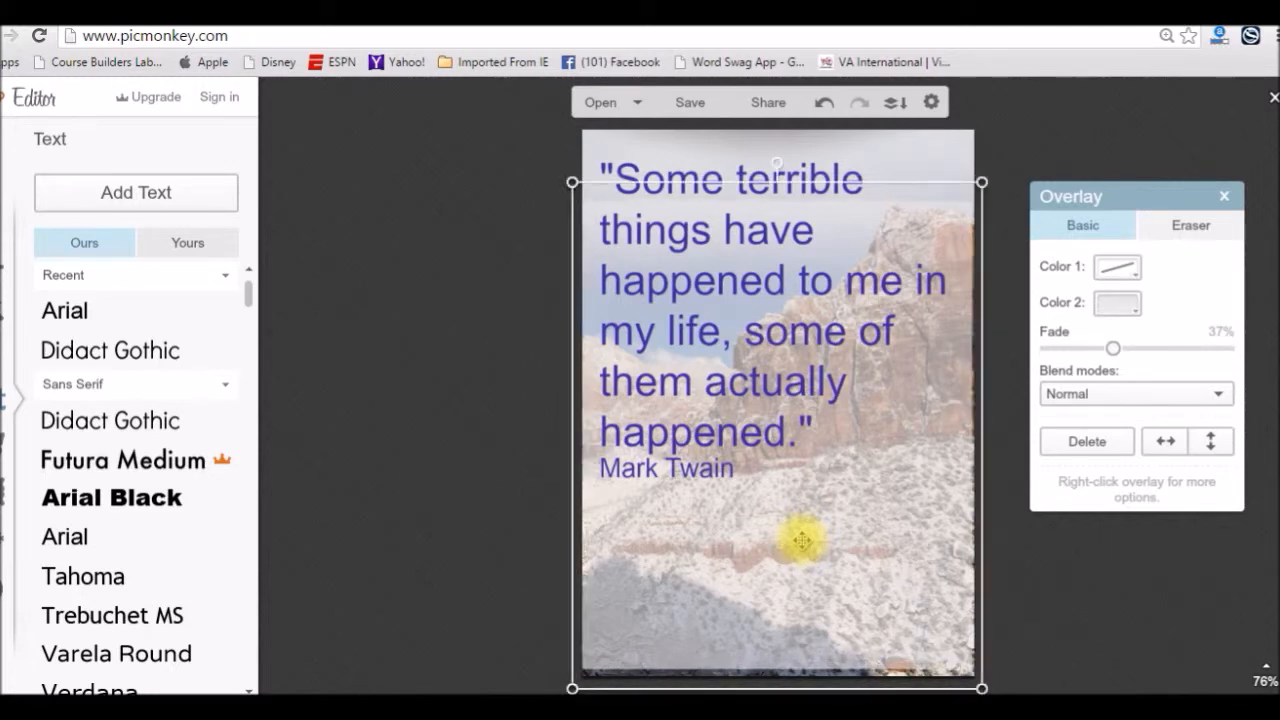
left_click(410, 591)
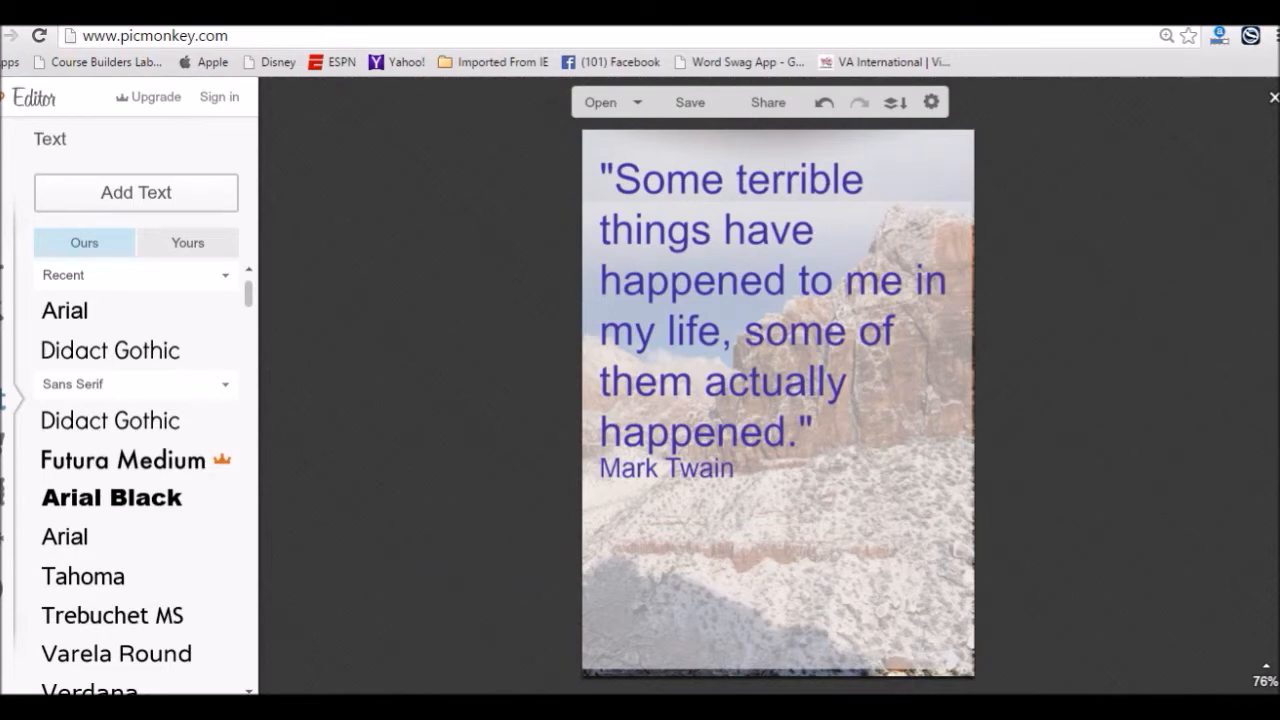
Center-align the quote and its attribution within their text box
left_click(691, 183)
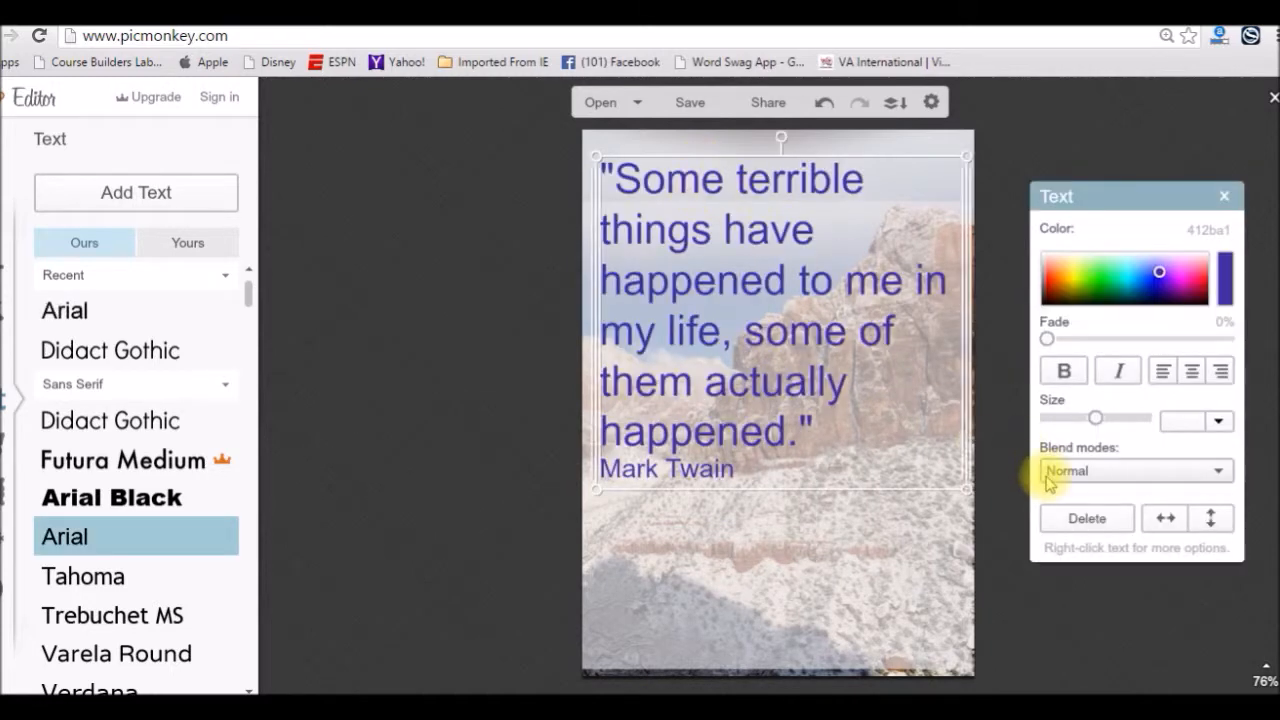
left_click(1192, 371)
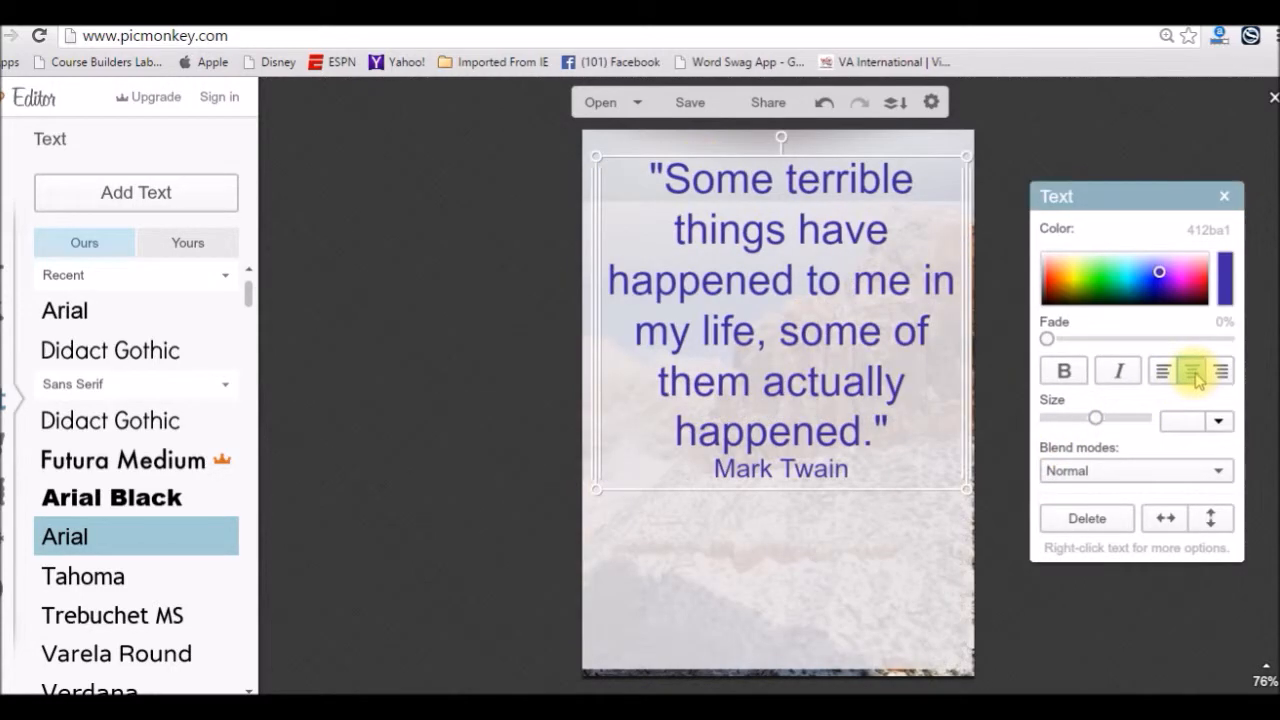
left_click(706, 589)
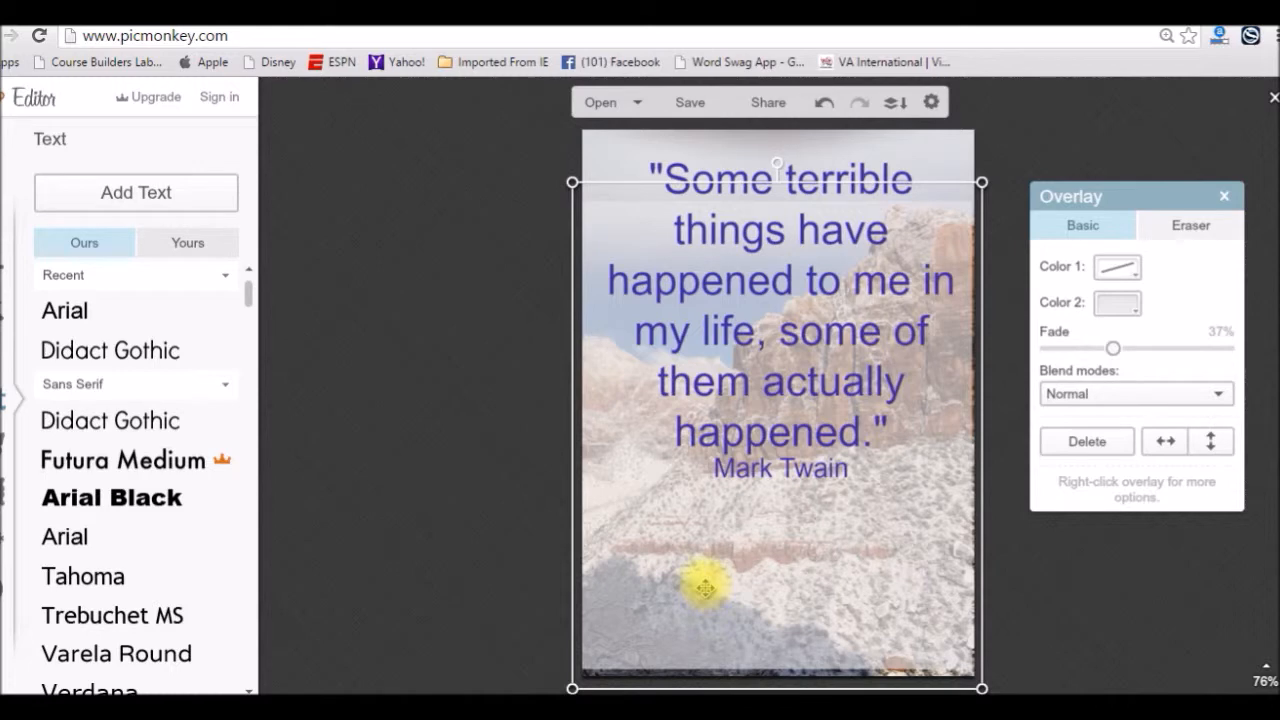
left_click(160, 195)
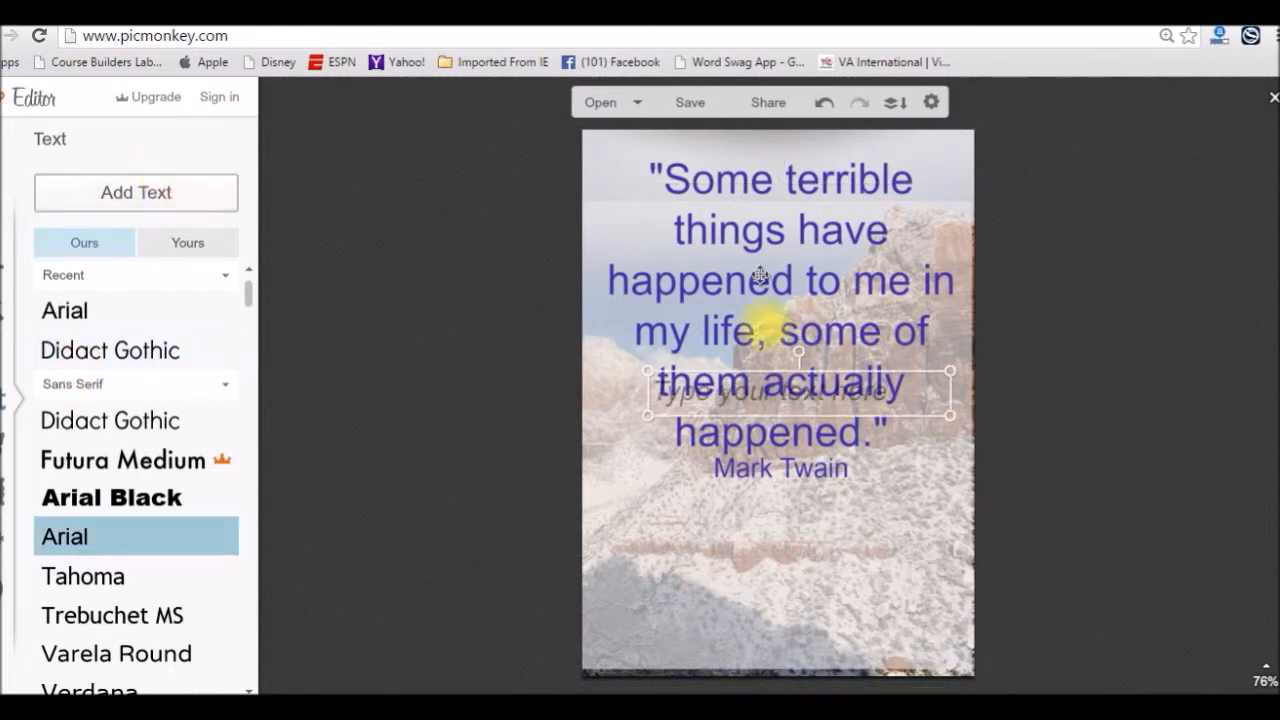
left_click_drag(750, 372, 729, 585)
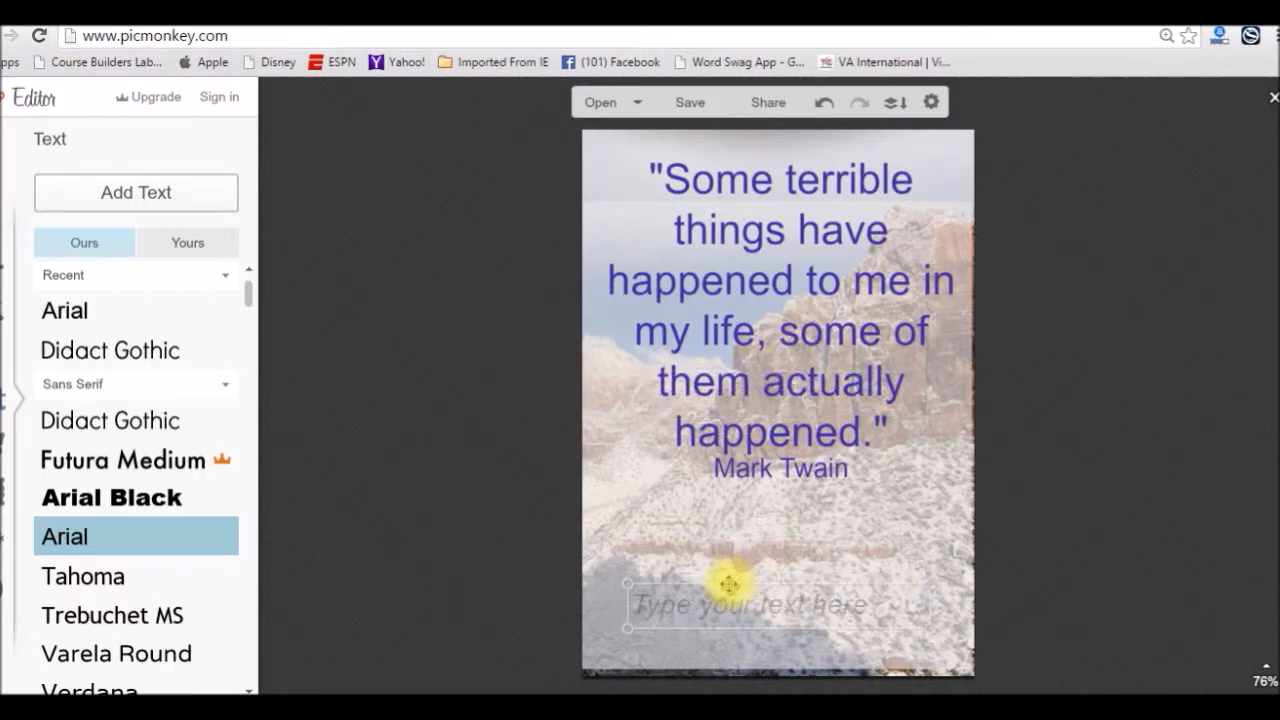
left_click(658, 604)
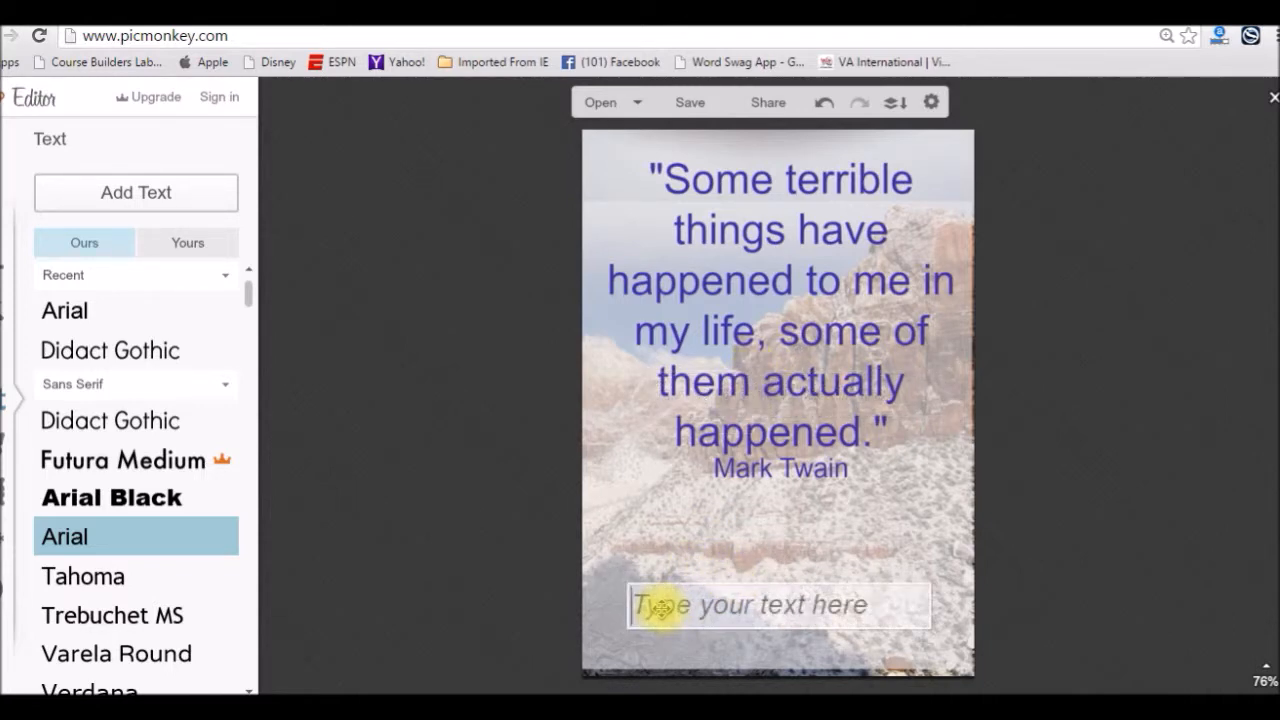
type("Www.kickassb")
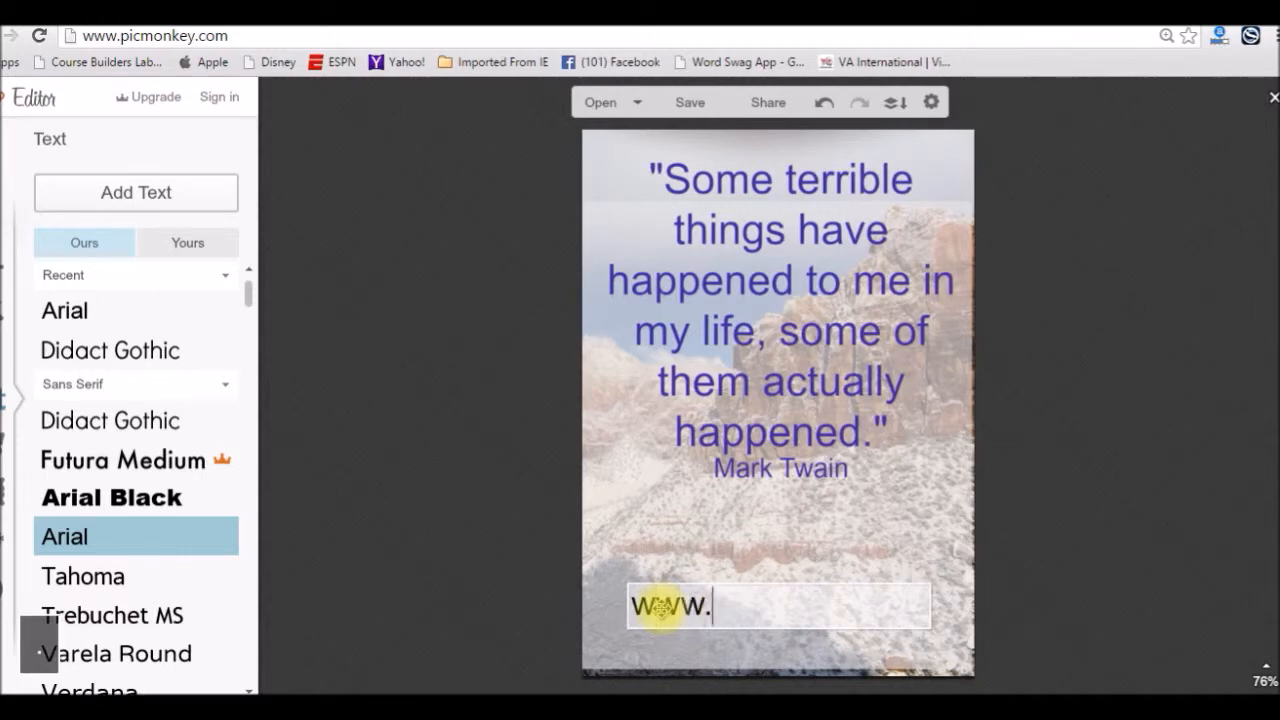
type("izcoaching")
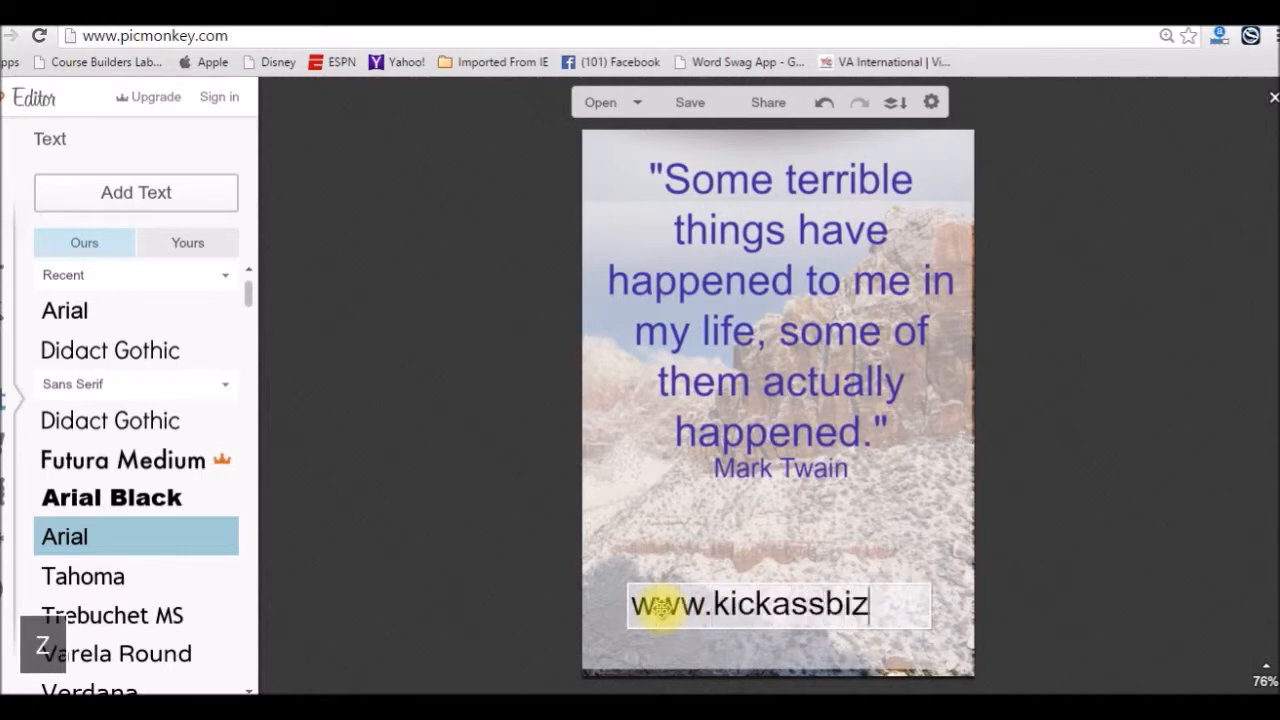
key("BackSpace")
key("BackSpace")
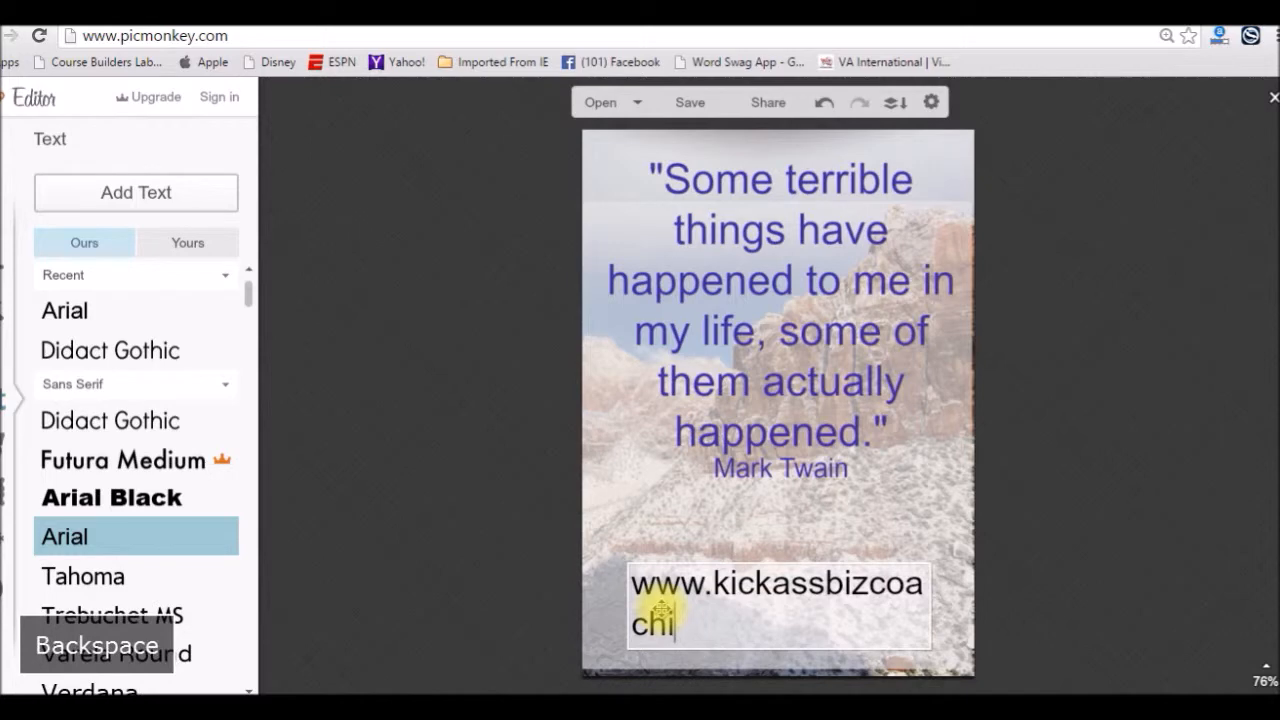
type("ing.com")
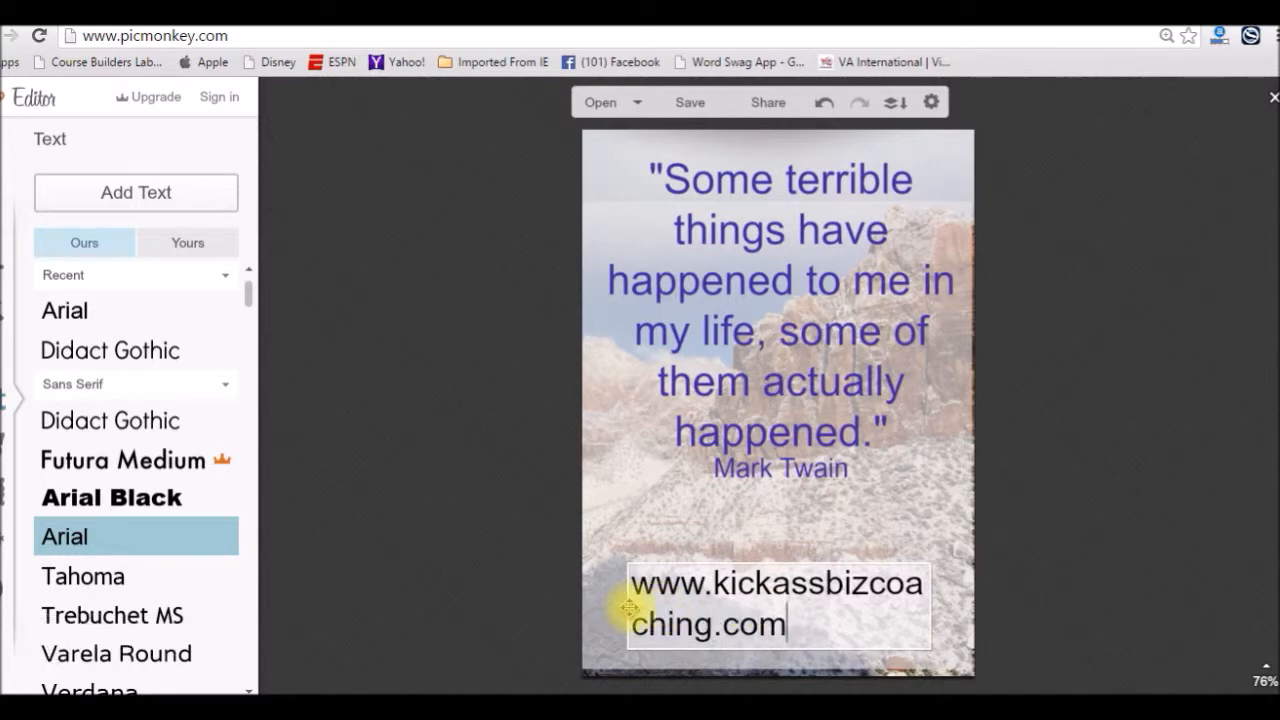
Shrink the website address text, widen its box to fit one line, and place it in the photo's lower-left corner
left_click(629, 607)
left_click_drag(623, 586, 600, 598)
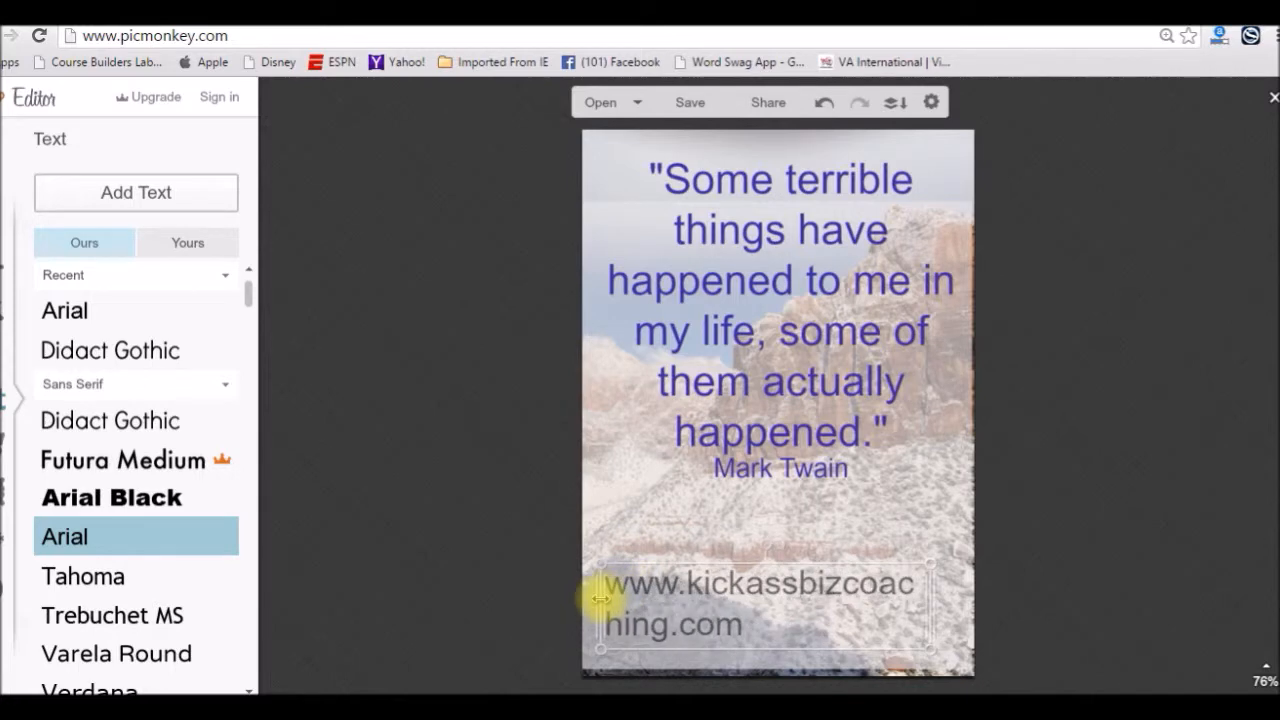
left_click_drag(743, 563, 747, 601)
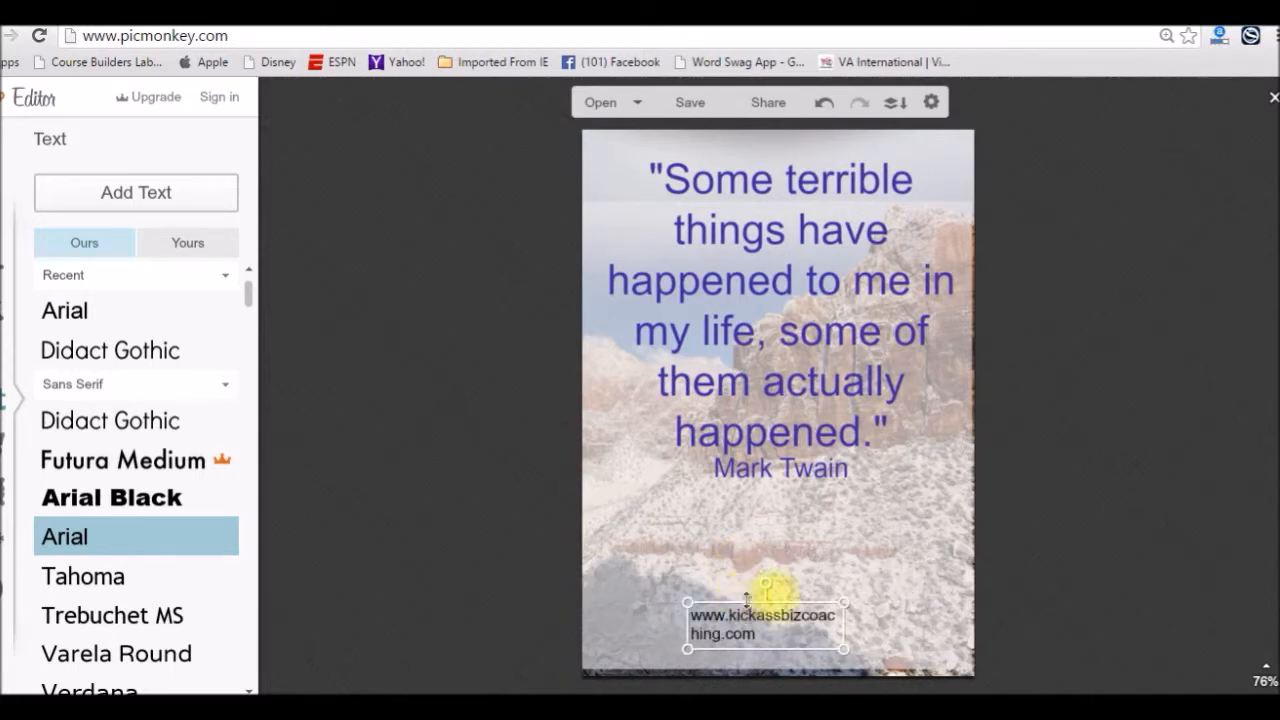
left_click_drag(840, 636, 918, 645)
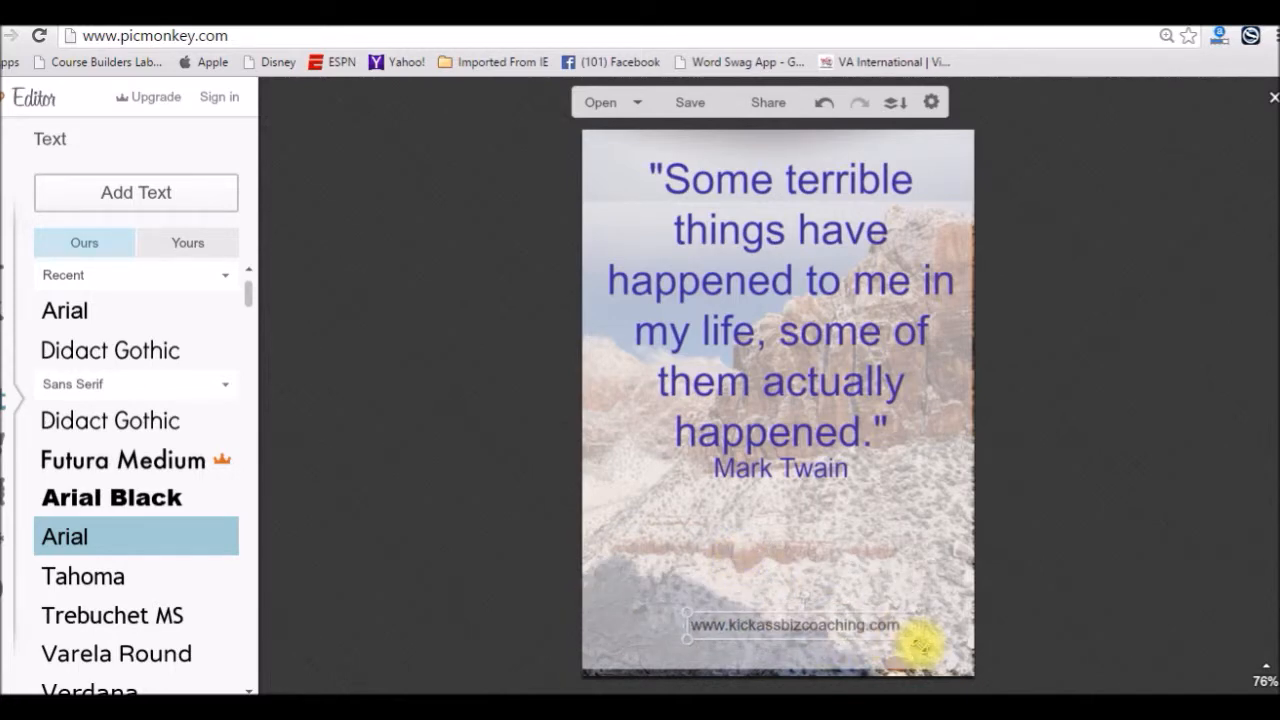
left_click_drag(749, 623, 663, 640)
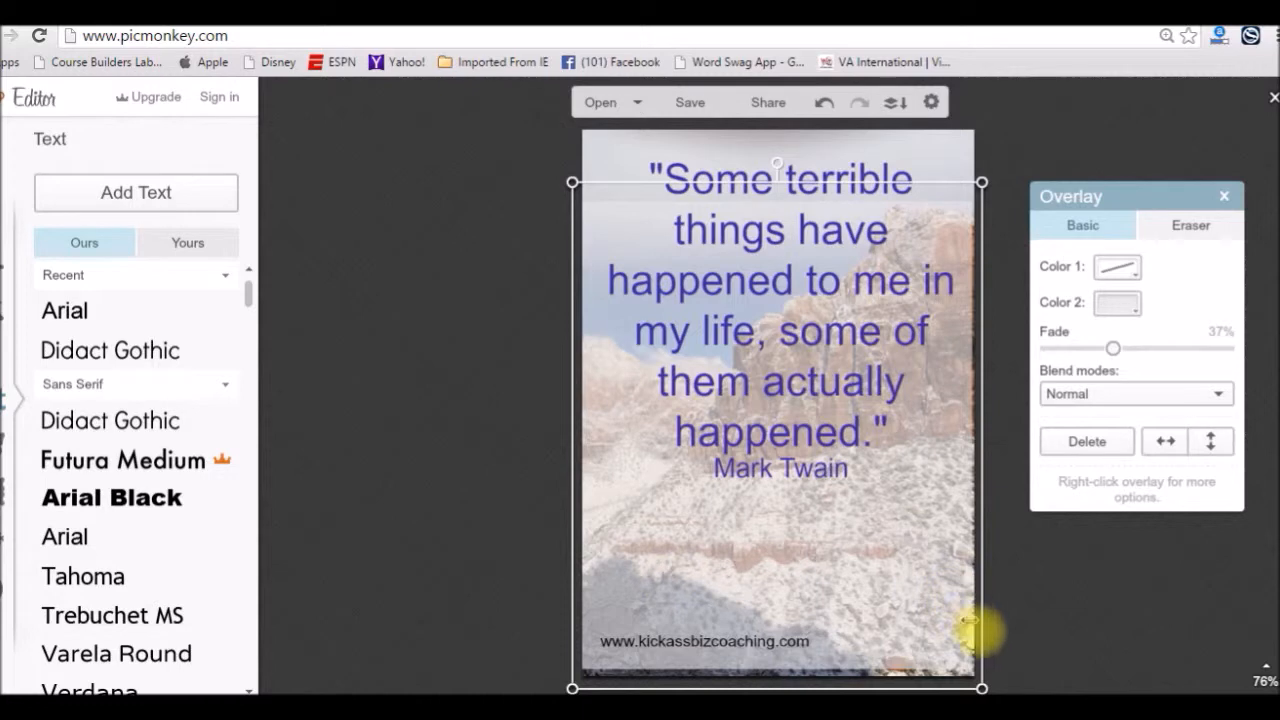
left_click(1078, 612)
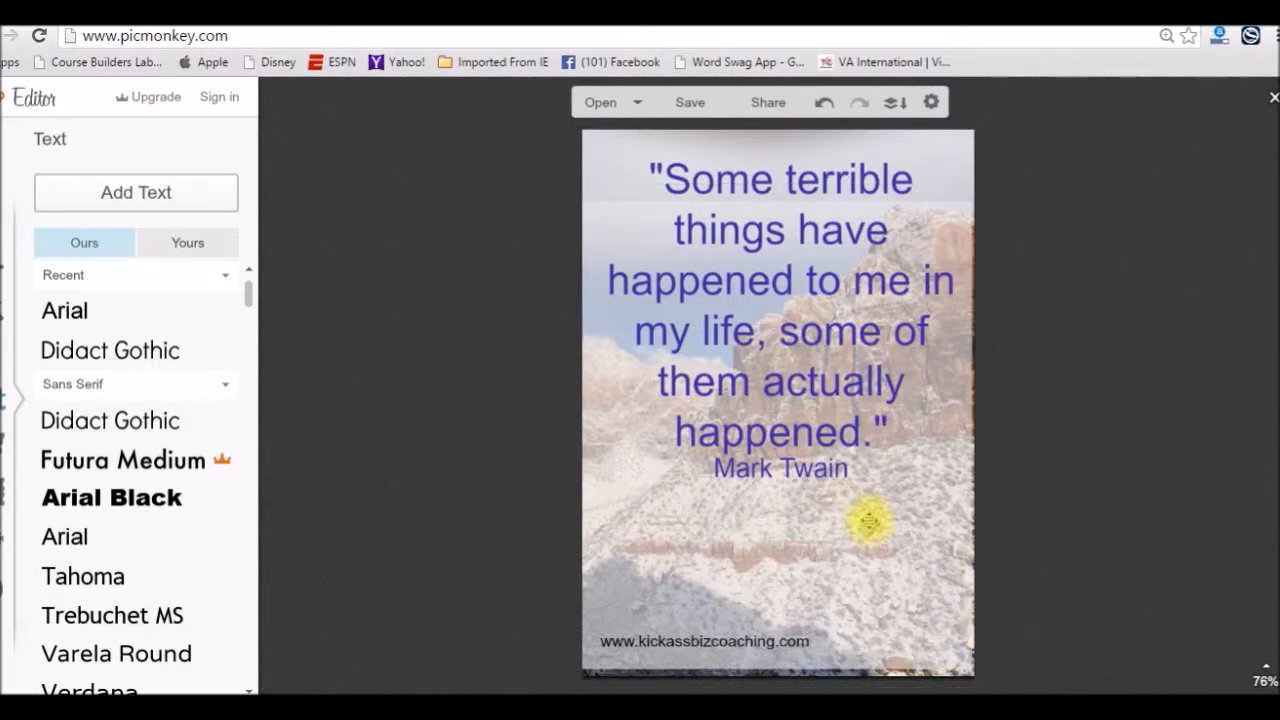
Set the grey overlay's fade to 45% and deselect it
left_click(901, 548)
mouse_move(1113, 347)
left_mouse_down()
mouse_move(1097, 349)
mouse_move(1130, 353)
left_mouse_up()
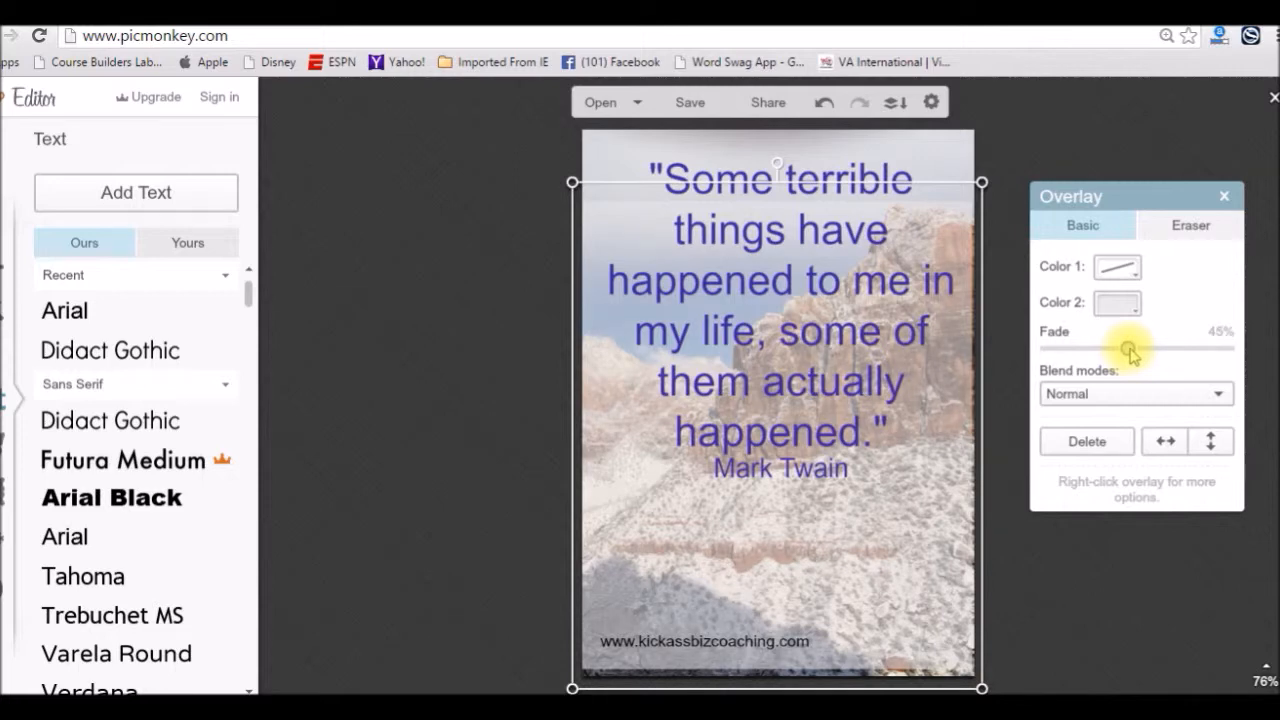
left_click(1015, 557)
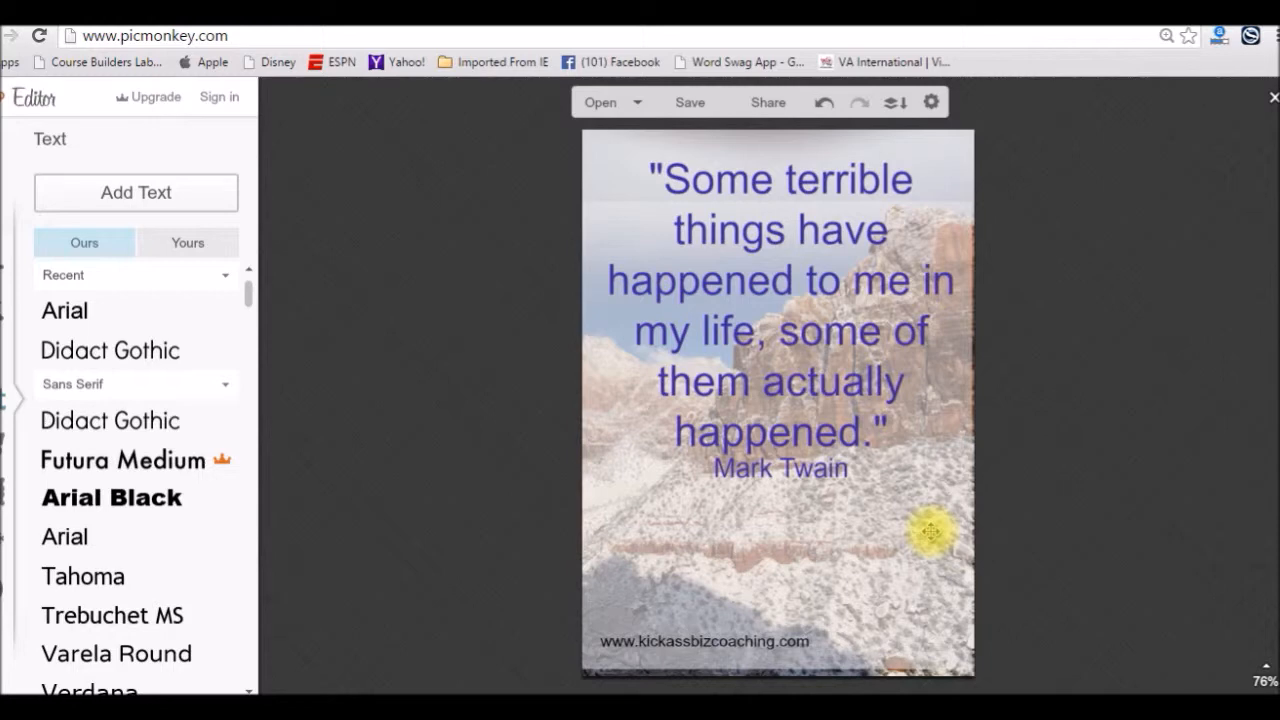
Open the save preview, start saving the previewed image through the browser, and choose the Dropbox folder Photos > for Pinterest
left_click(690, 108)
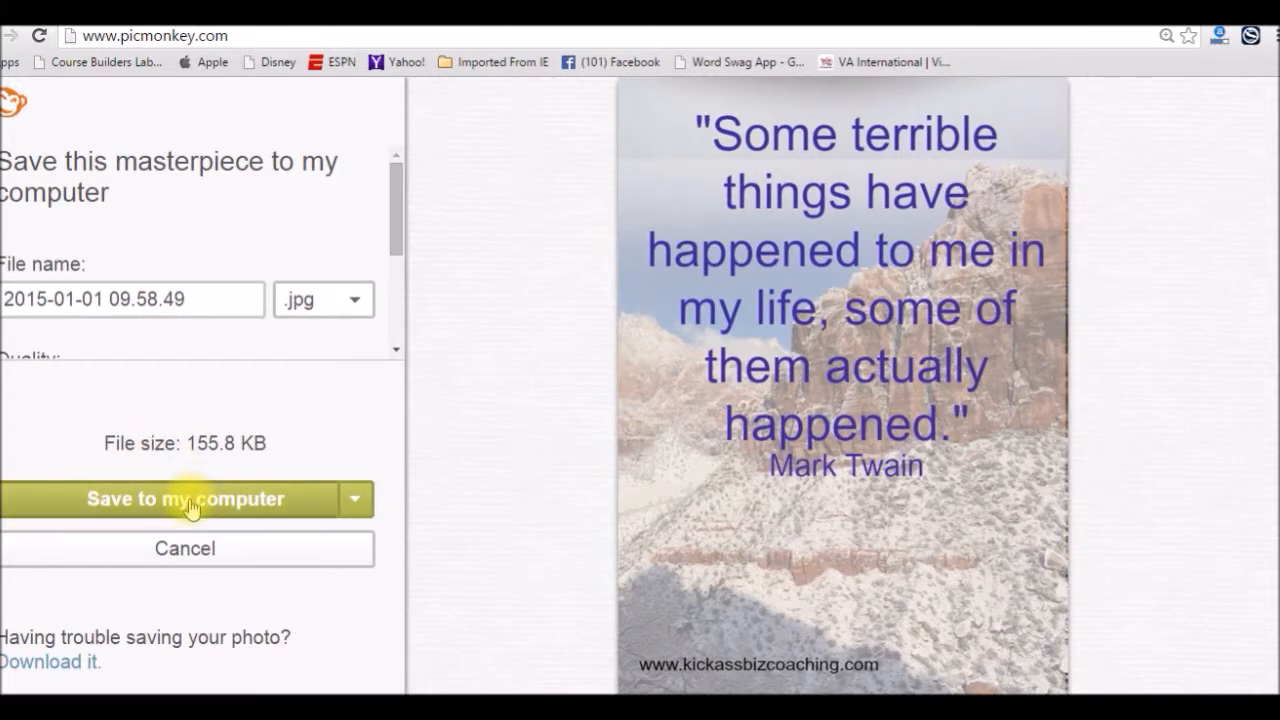
right_click(714, 244)
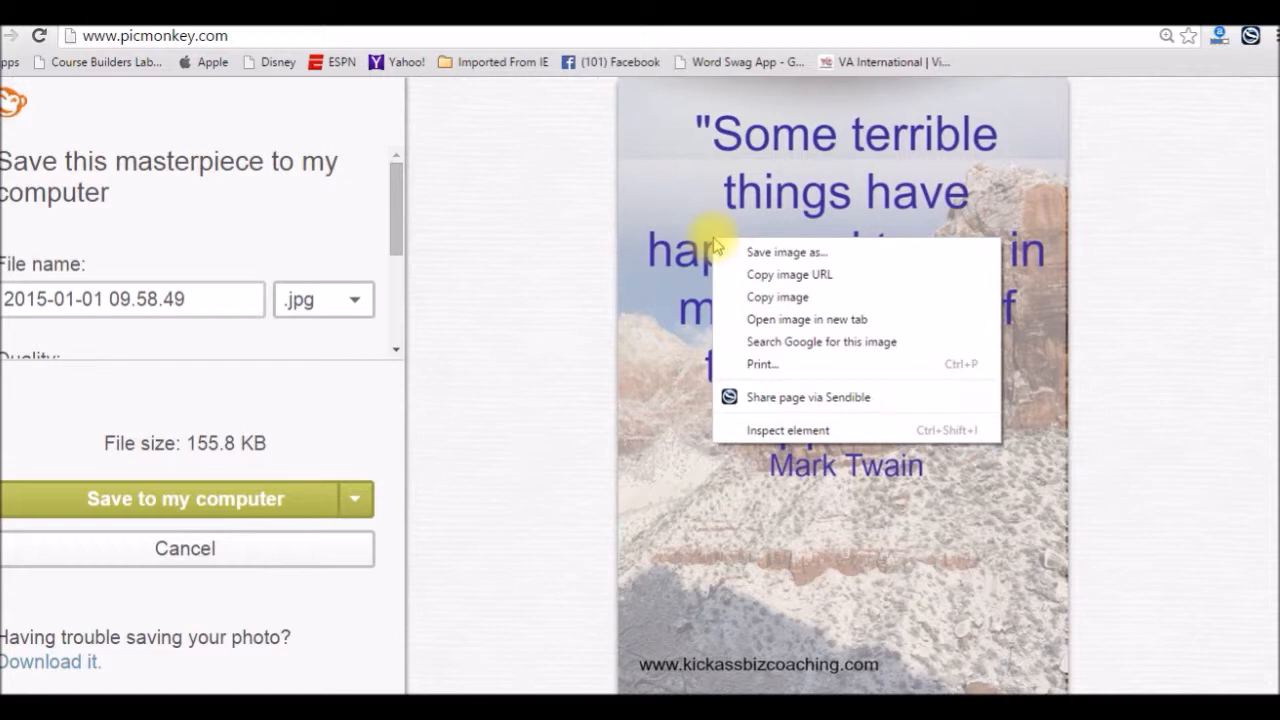
left_click(737, 257)
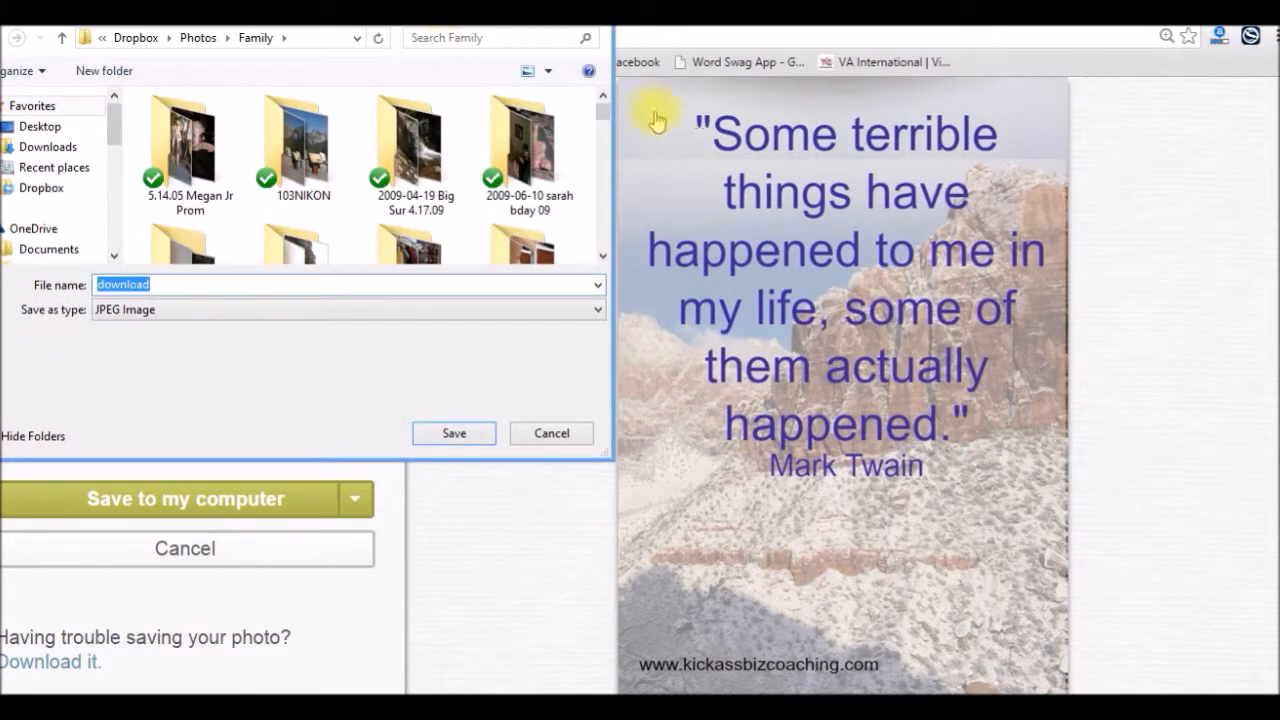
mouse_move(602, 107)
left_mouse_down()
mouse_move(606, 120)
mouse_move(601, 94)
mouse_move(605, 105)
left_mouse_up()
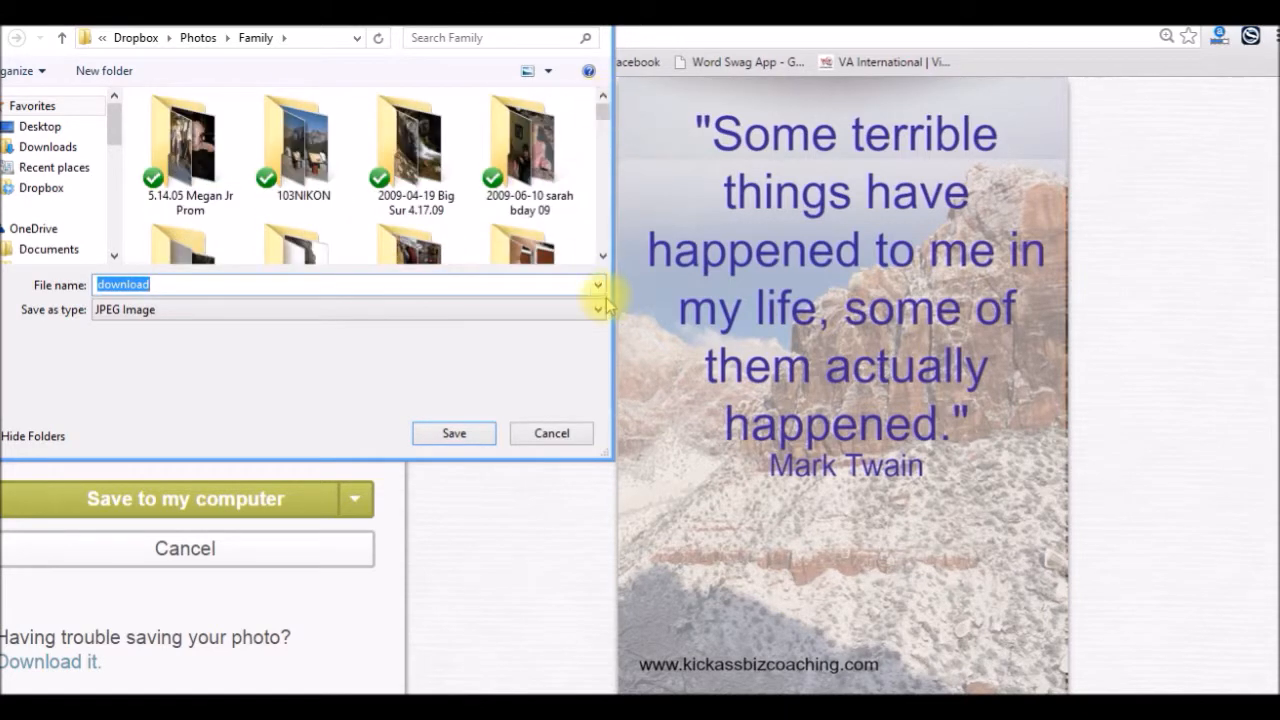
left_click(604, 259)
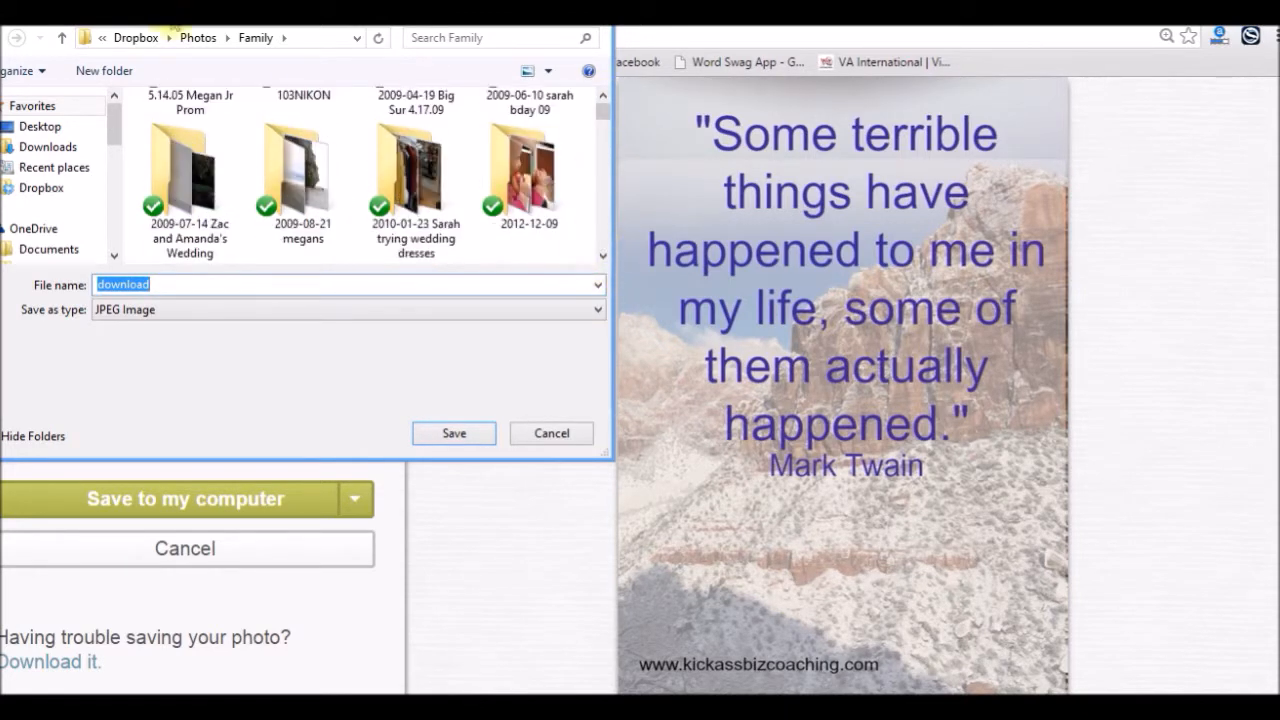
left_click(197, 40)
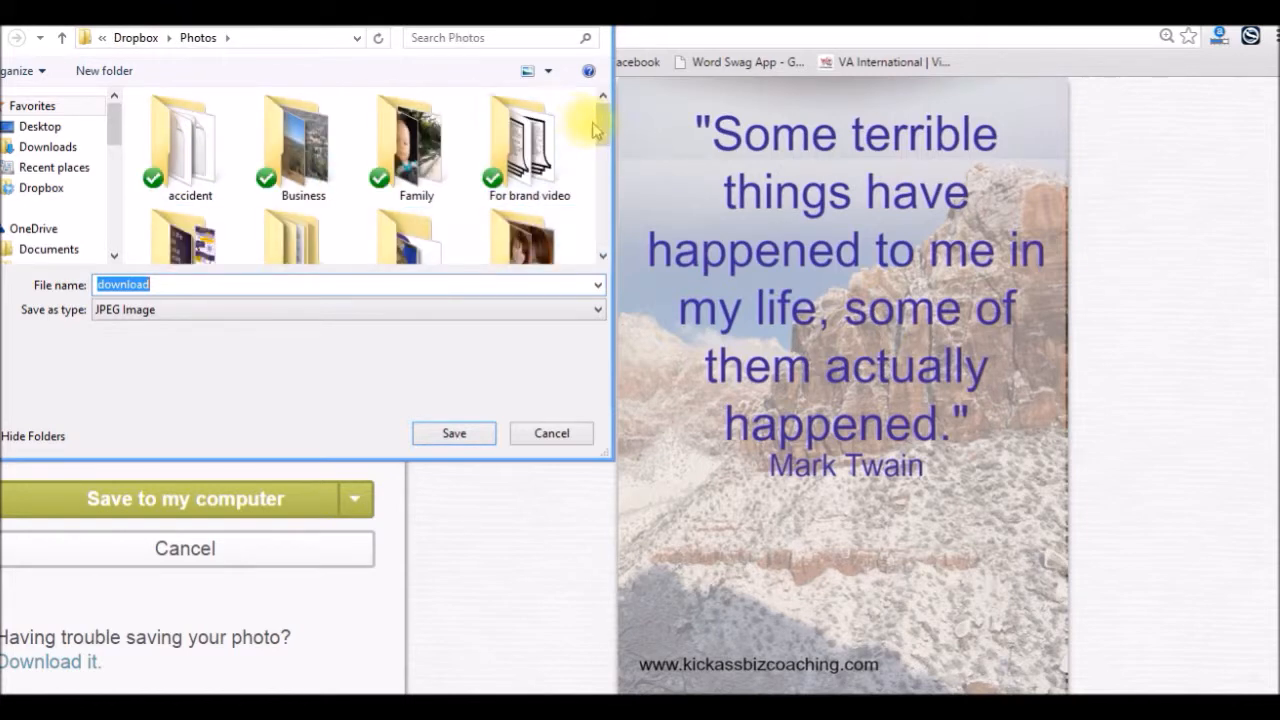
left_click_drag(603, 123, 610, 152)
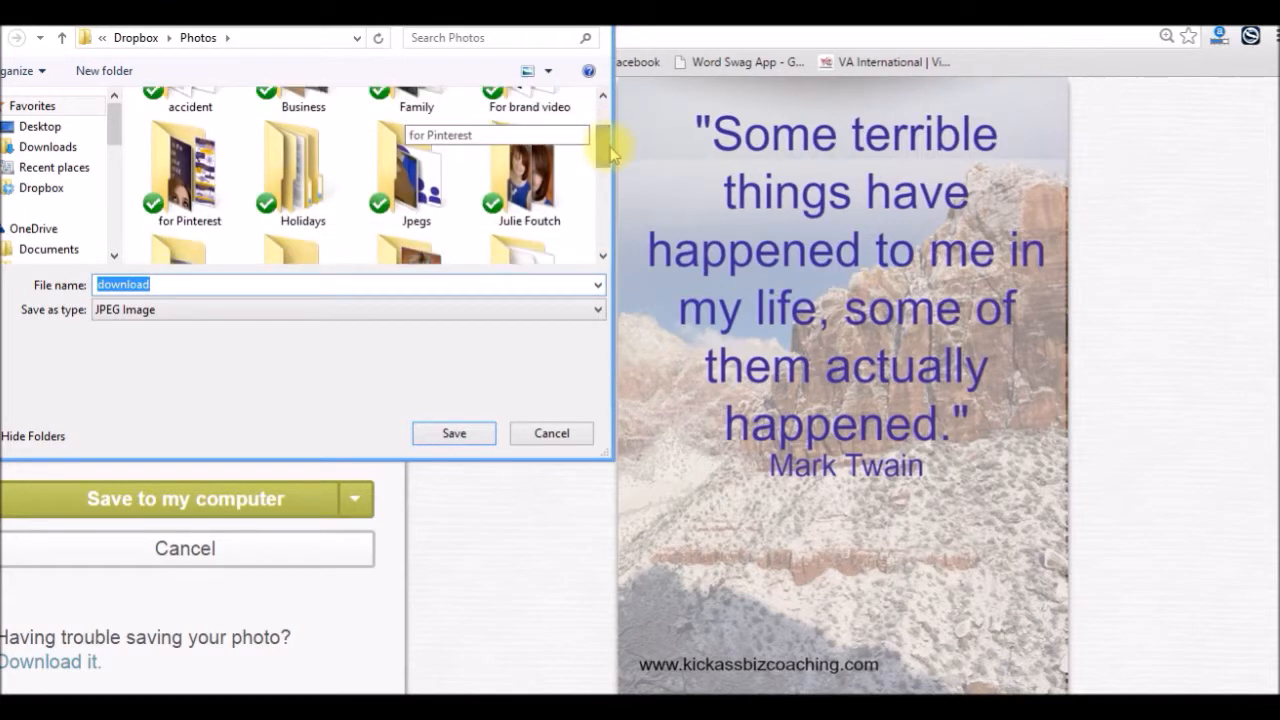
left_click(220, 195)
double_click(220, 195)
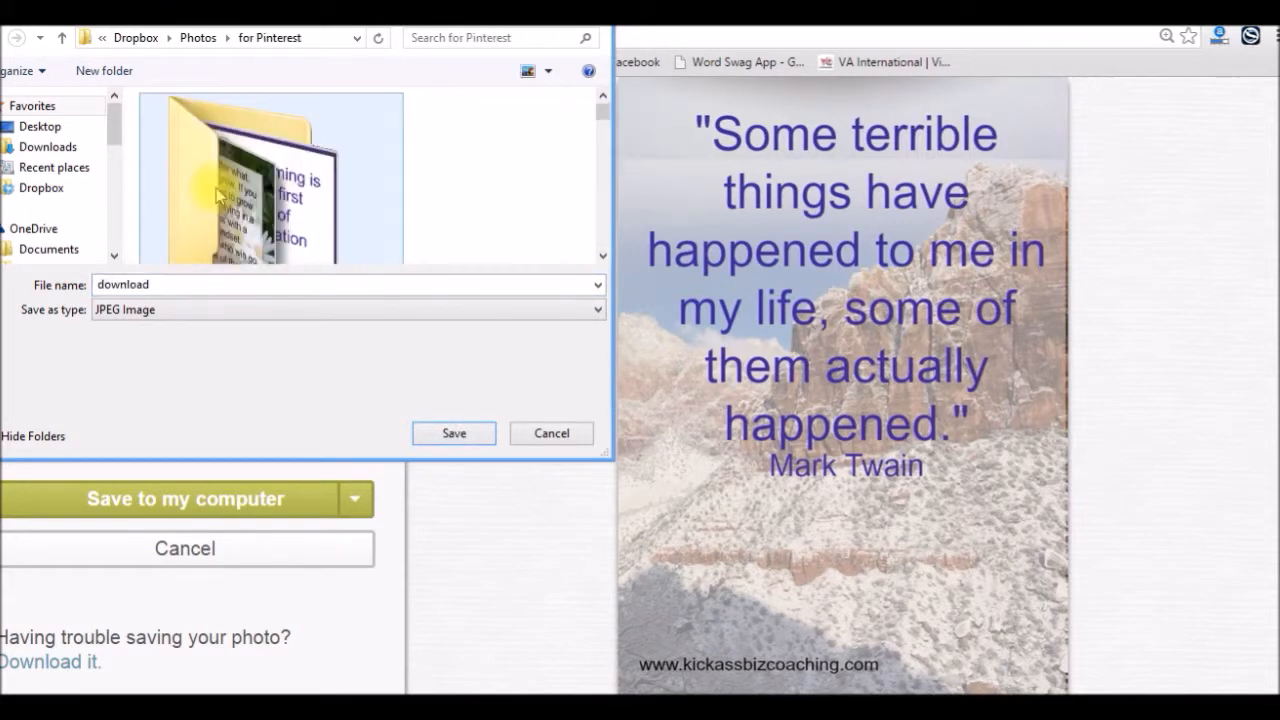
Name the file Mark Twain quote and save it as a JPEG image
double_click(174, 286)
type("Mar")
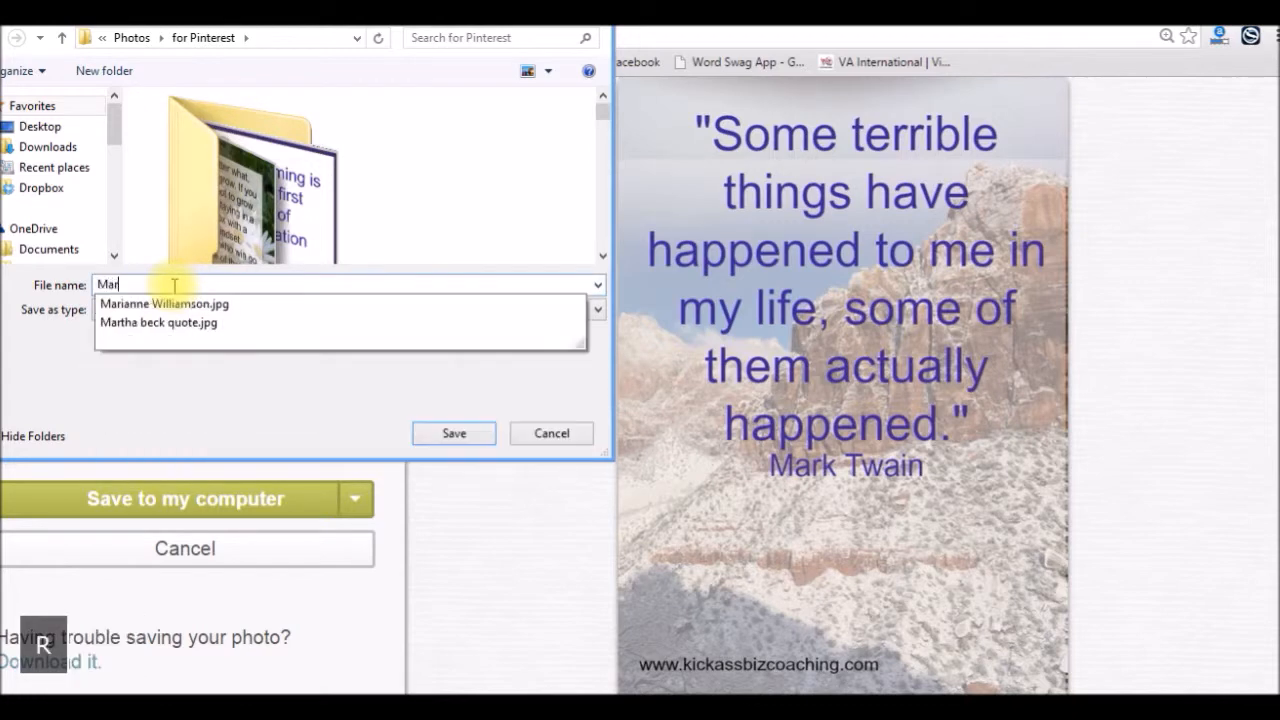
type("k twain z")
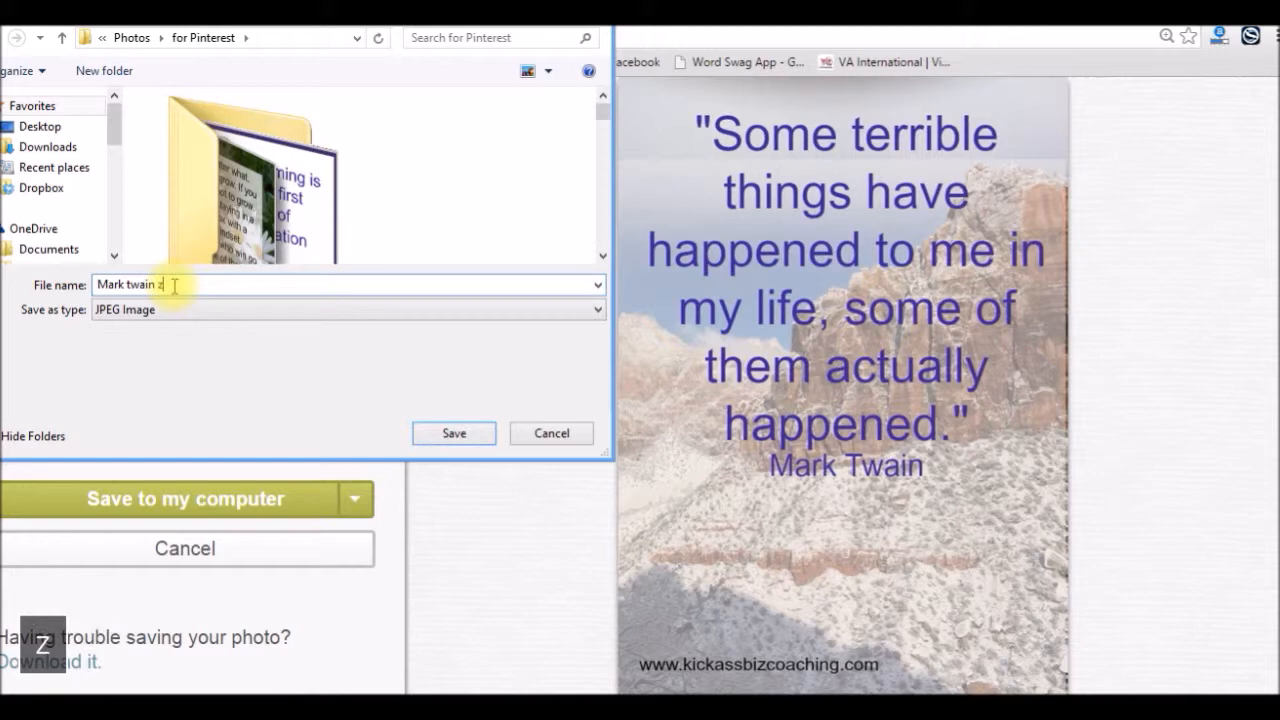
key("BackSpace")
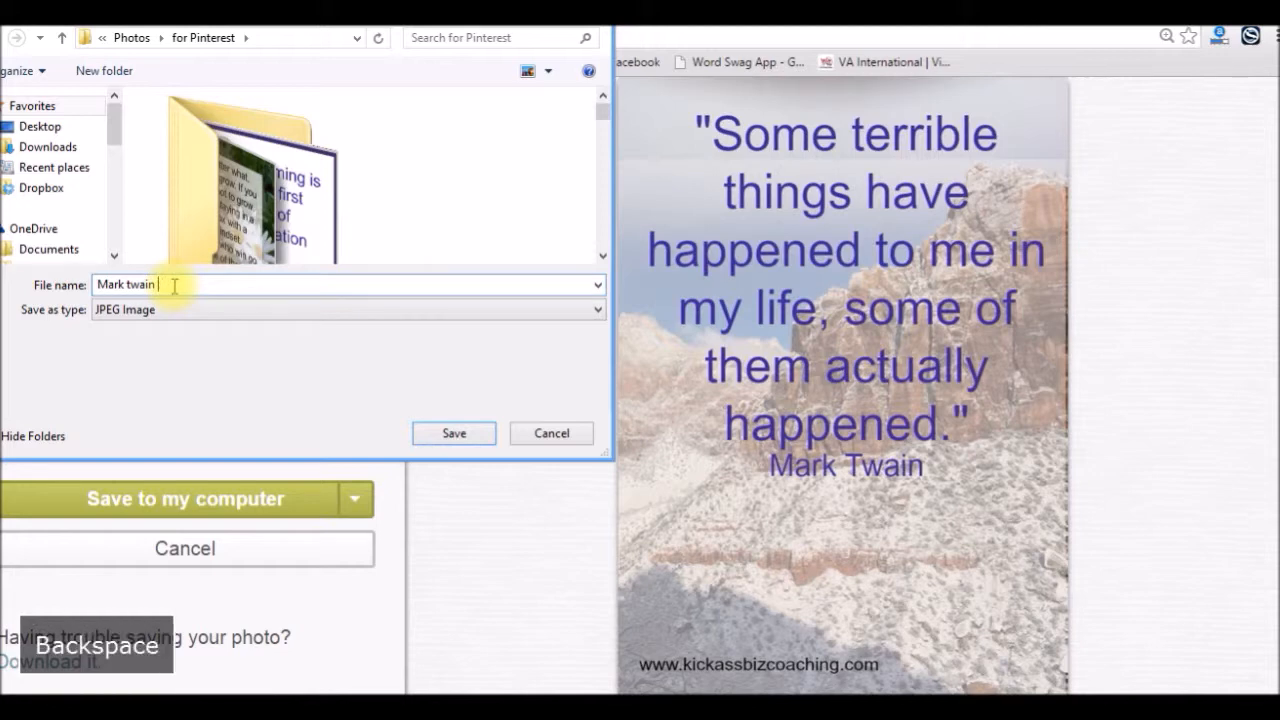
type("qu")
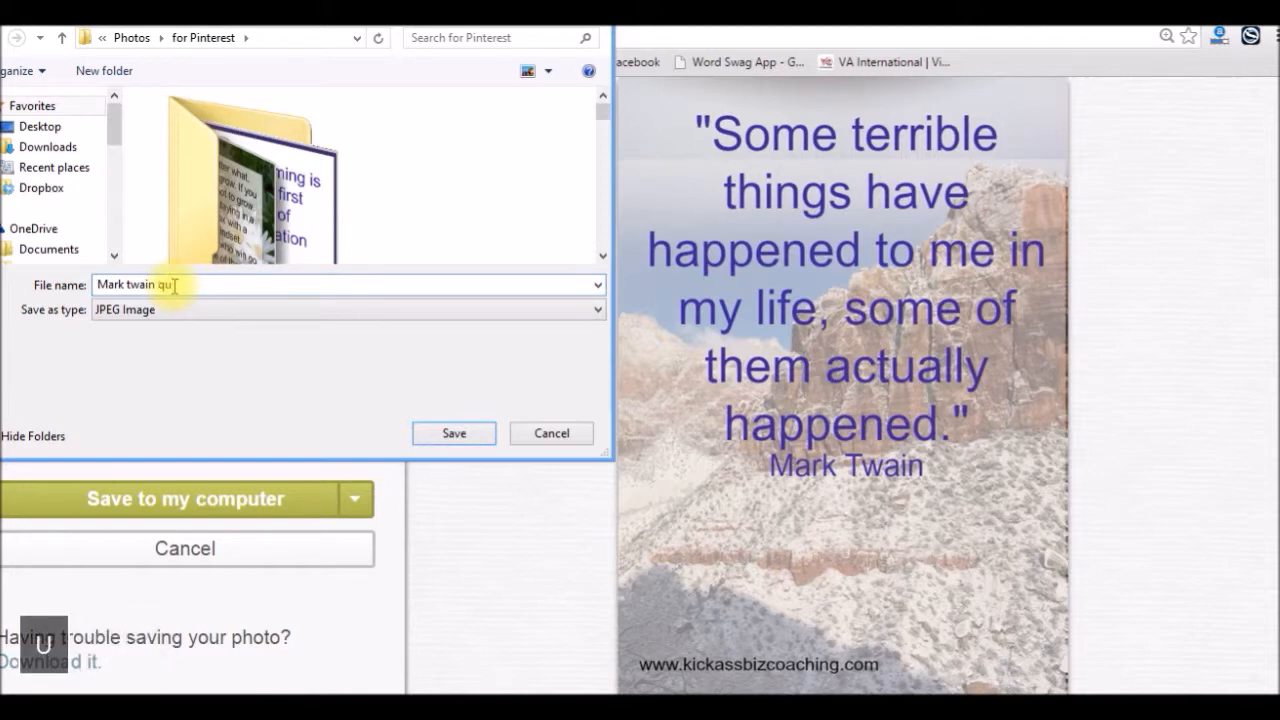
type("ote")
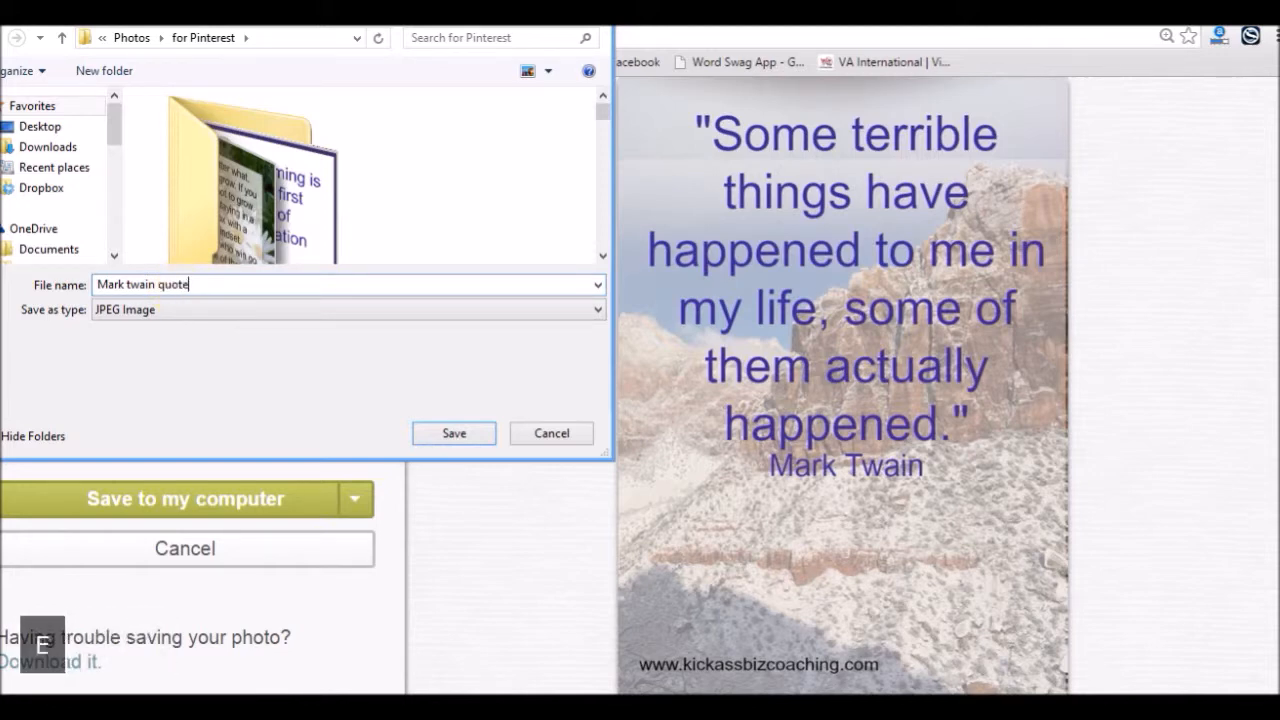
left_click(131, 285)
key("BackSpace")
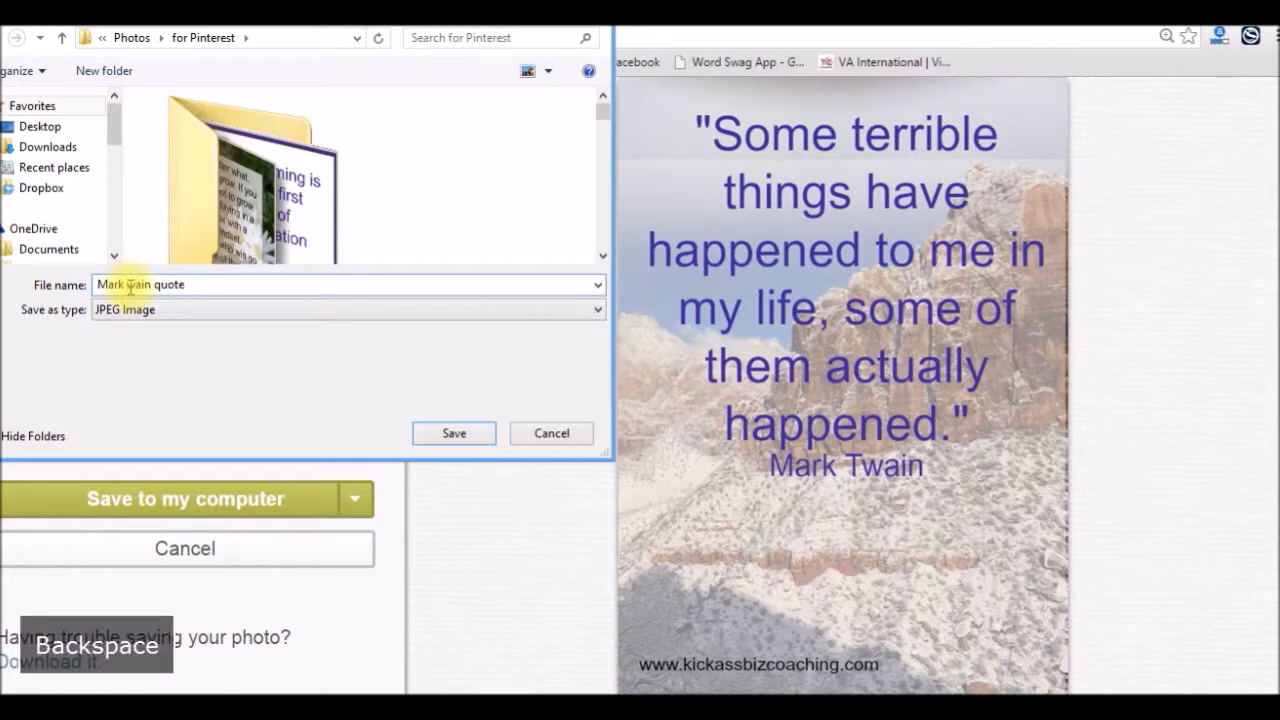
type("T")
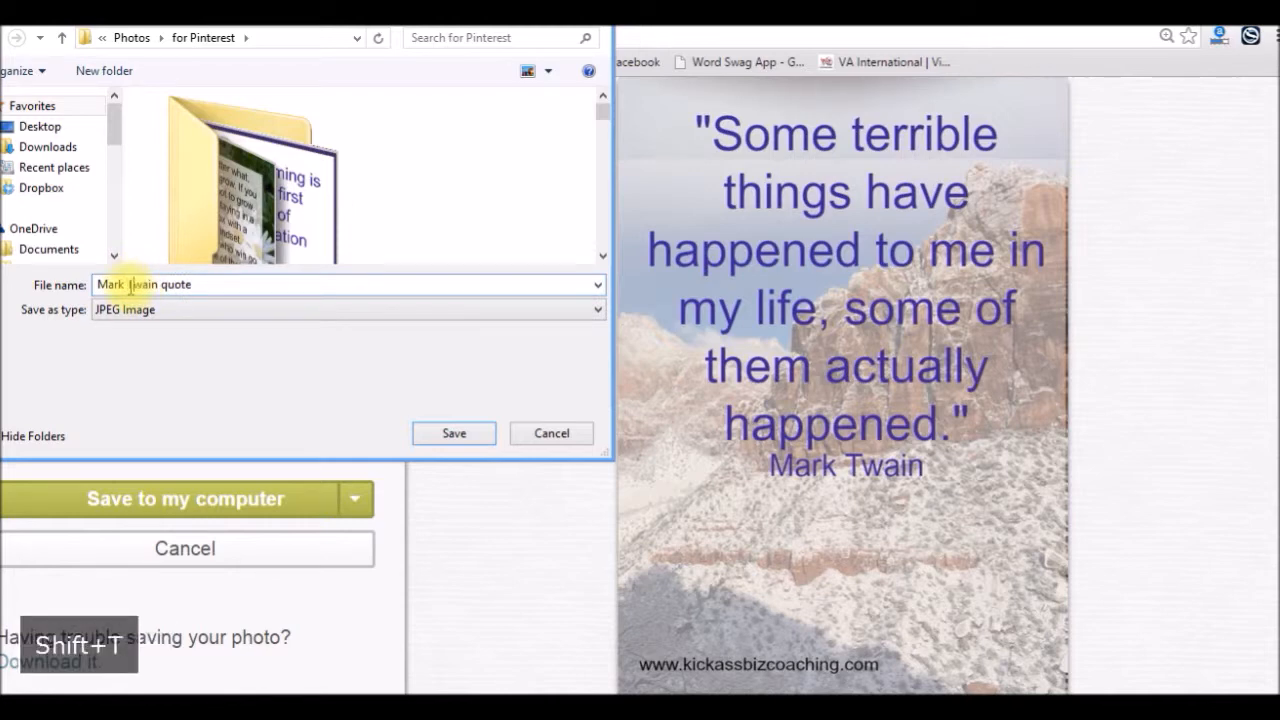
left_click(476, 434)
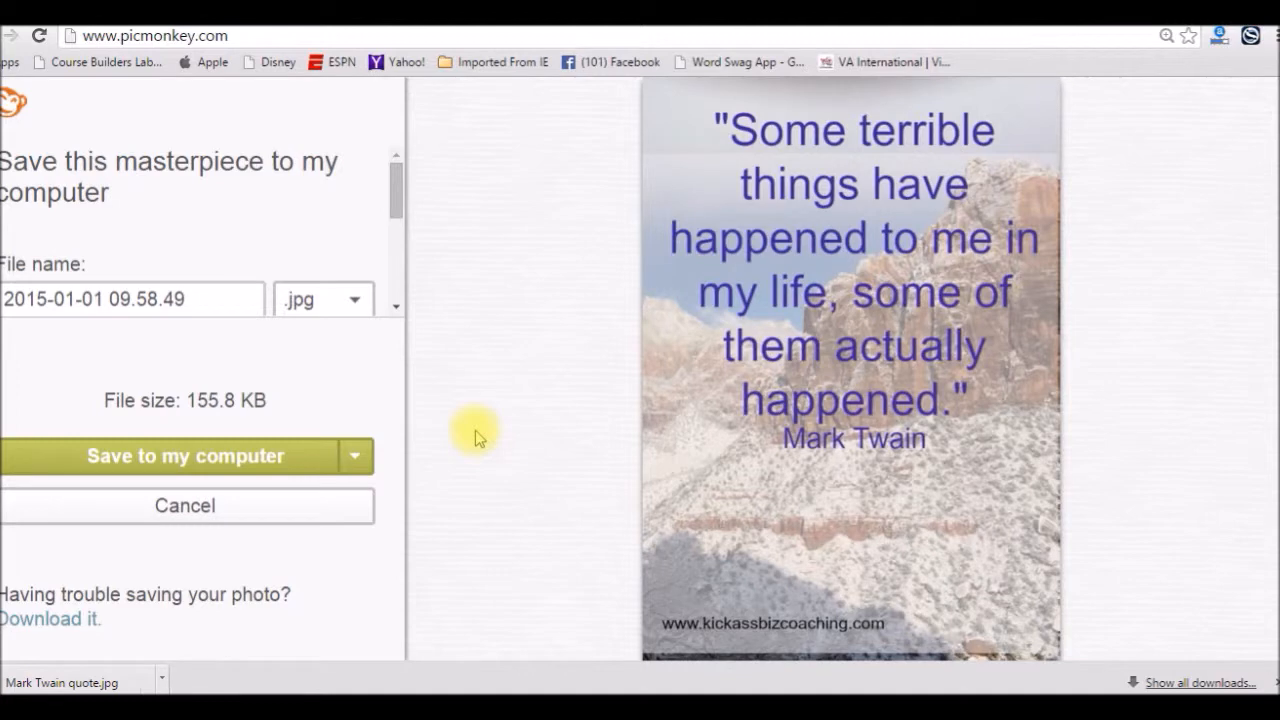